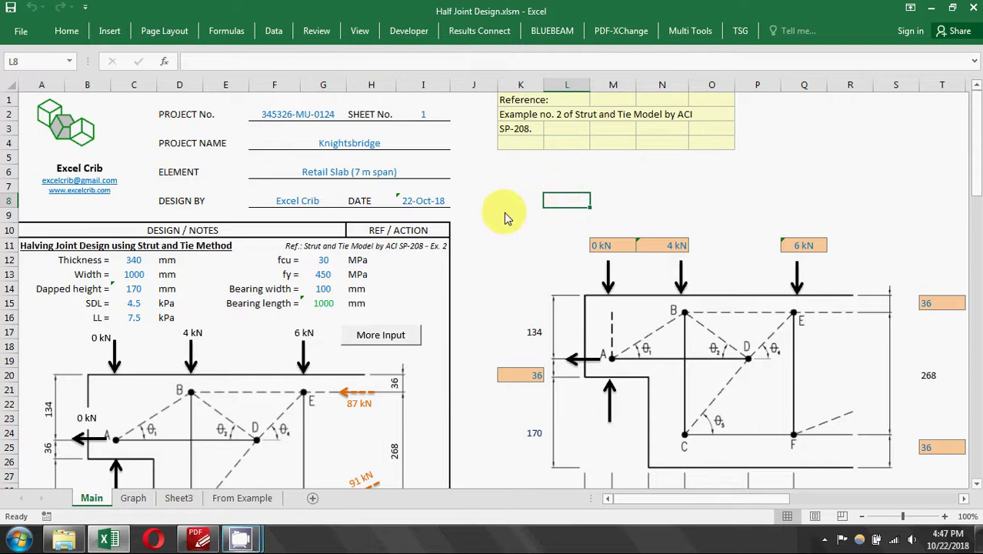
- On the Main sheet, enter 300 in C12, 150 in C14, 1.5 in C15, 3.5 in C16 and 25 in G12
{"action": "left_click", "coordinate": [508, 211]}
{"action": "left_click", "coordinate": [139, 260]}
{"action": "type", "text": "300"}
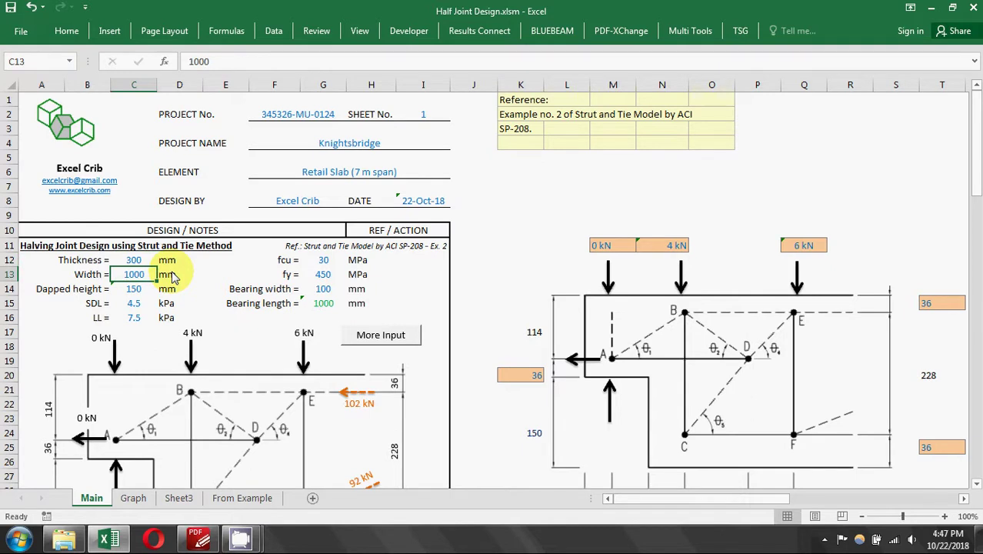
{"action": "key", "text": "Down"}
{"action": "key", "text": "Down"}
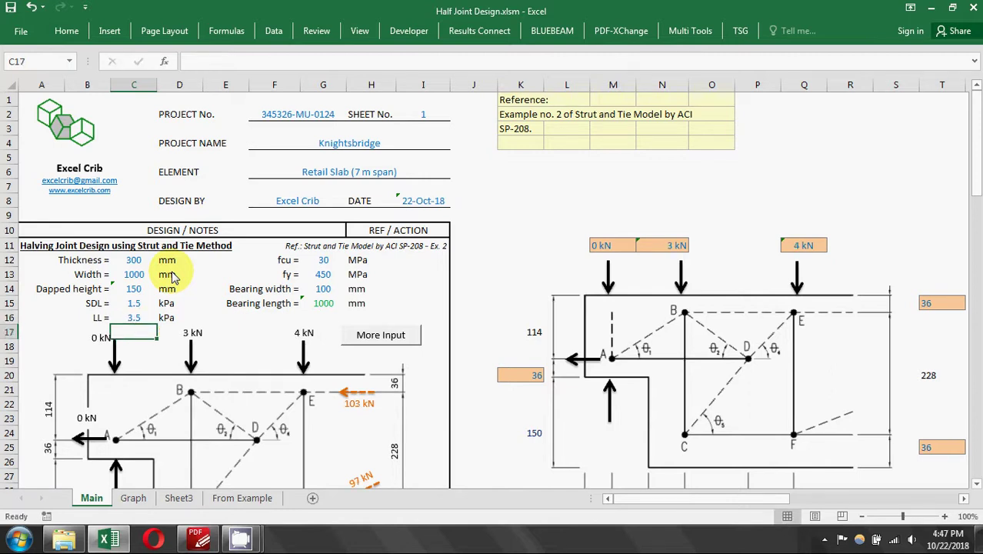
{"action": "left_click", "coordinate": [323, 260]}
{"action": "type", "text": "25"}
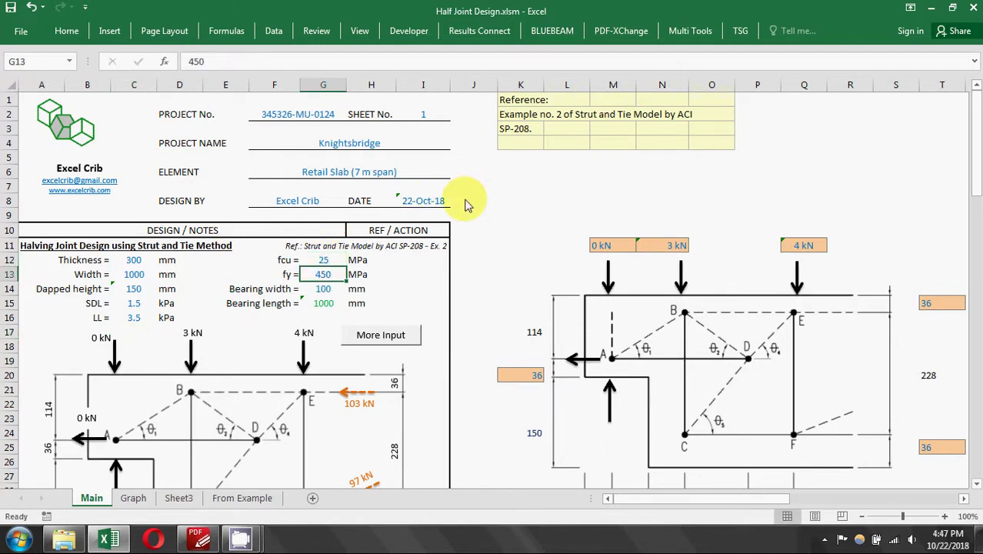
{"action": "scroll", "coordinate": [462, 341], "scroll_direction": "down", "scroll_amount": 1}
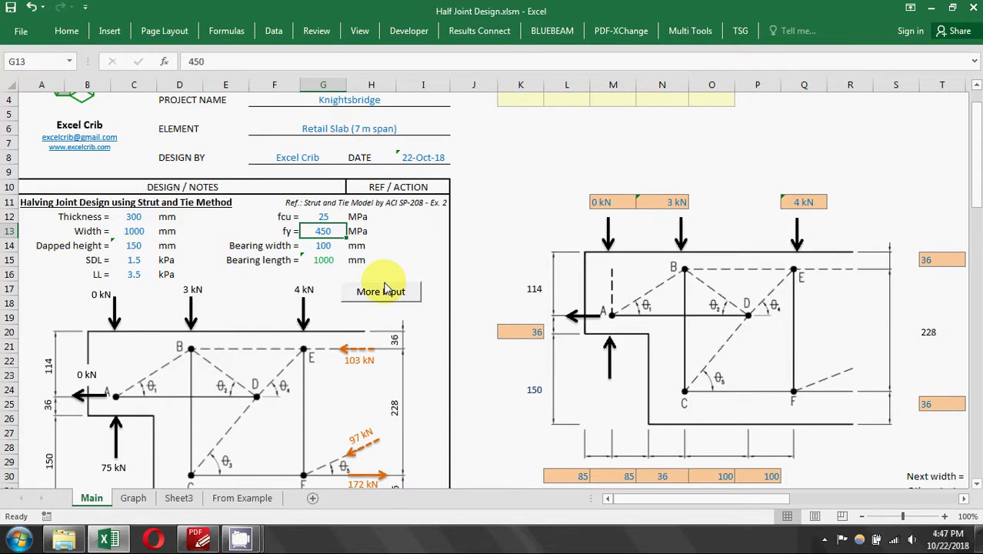
- In More Input, change the 36 mm tie offsets to 40, widths to 75, 75, 40, and load to 50 kN
{"action": "left_click", "coordinate": [387, 290]}
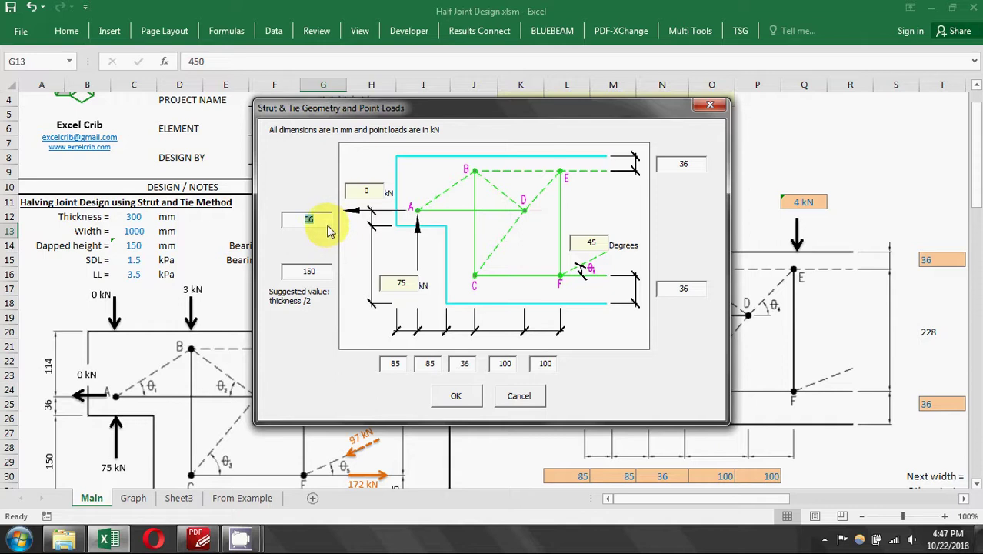
{"action": "type", "text": "40"}
{"action": "double_click", "coordinate": [286, 218]}
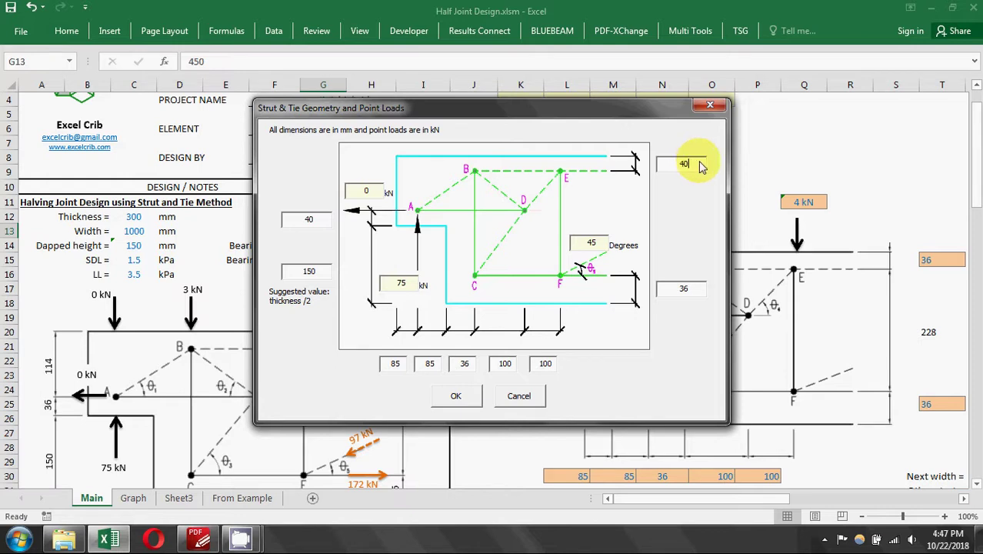
{"action": "left_click_drag", "start_coordinate": [700, 168], "coordinate": [612, 159]}
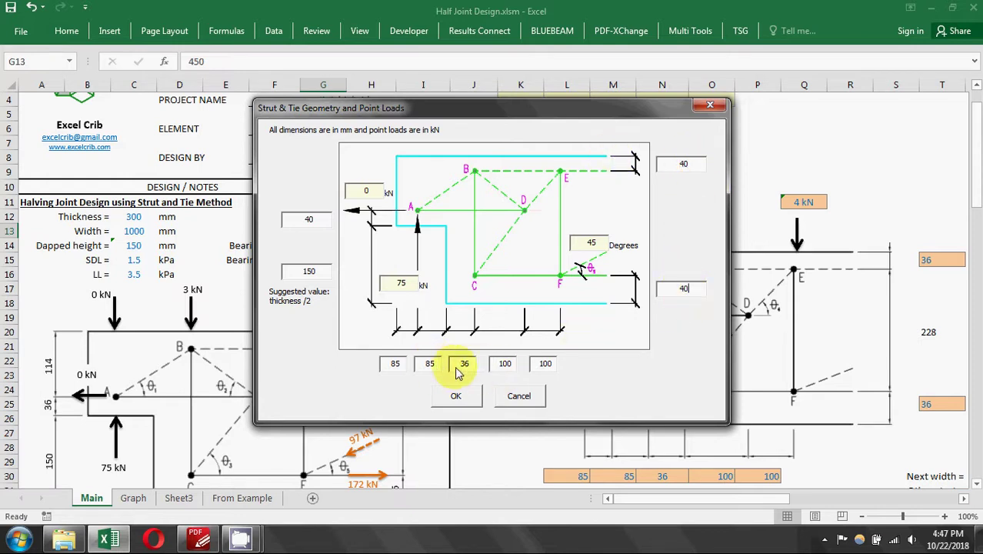
{"action": "type", "text": "40"}
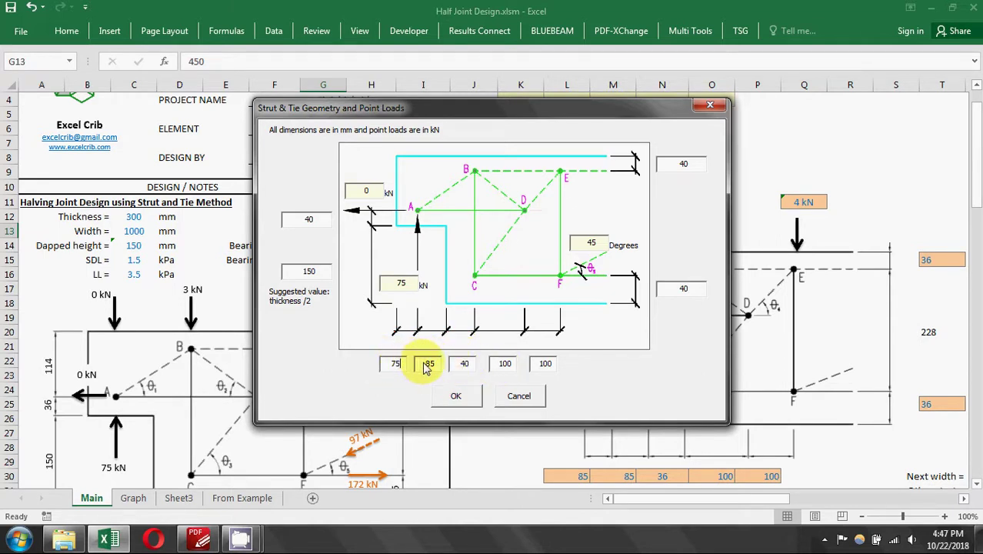
{"action": "type", "text": "5"}
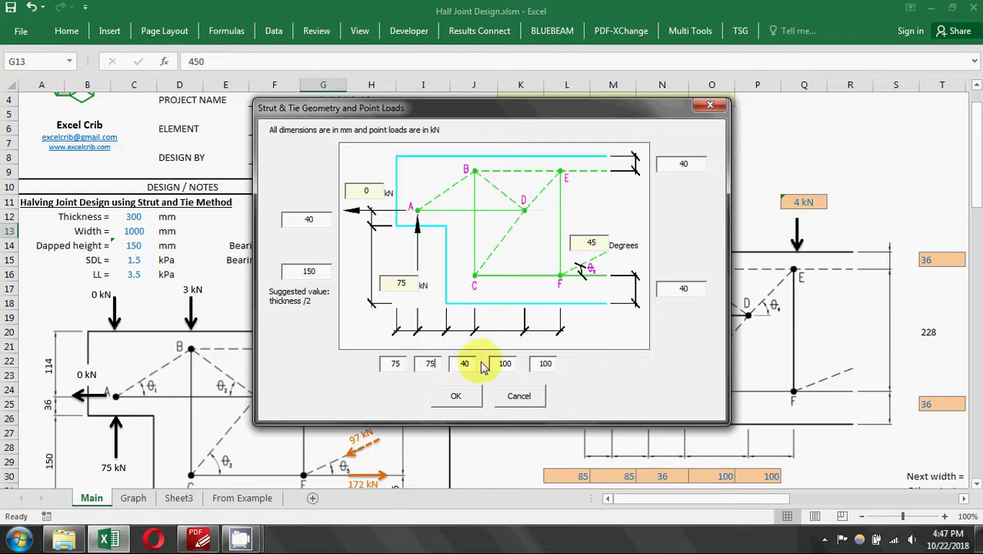
{"action": "double_click", "coordinate": [403, 290]}
{"action": "type", "text": "50"}
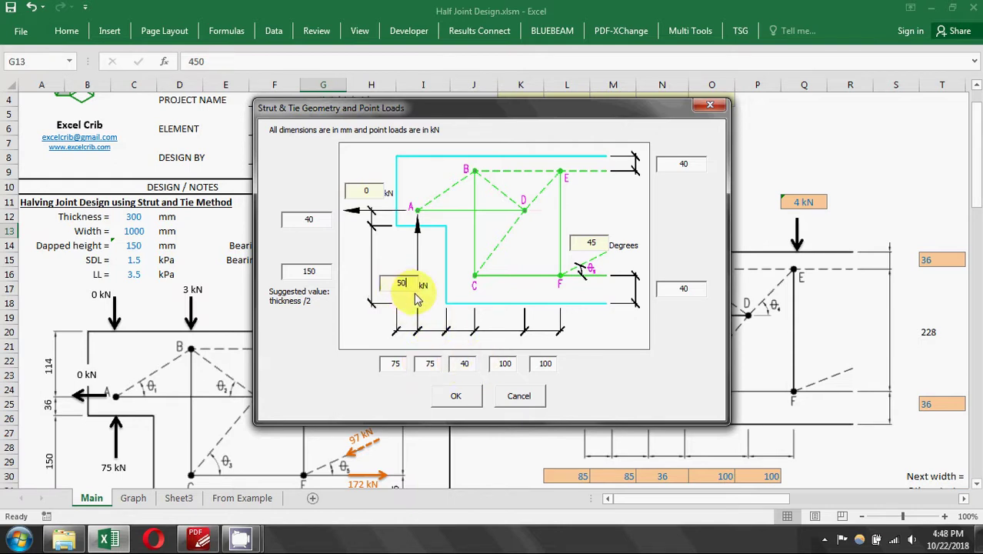
{"action": "left_click", "coordinate": [455, 396]}
{"action": "left_click", "coordinate": [489, 283]}
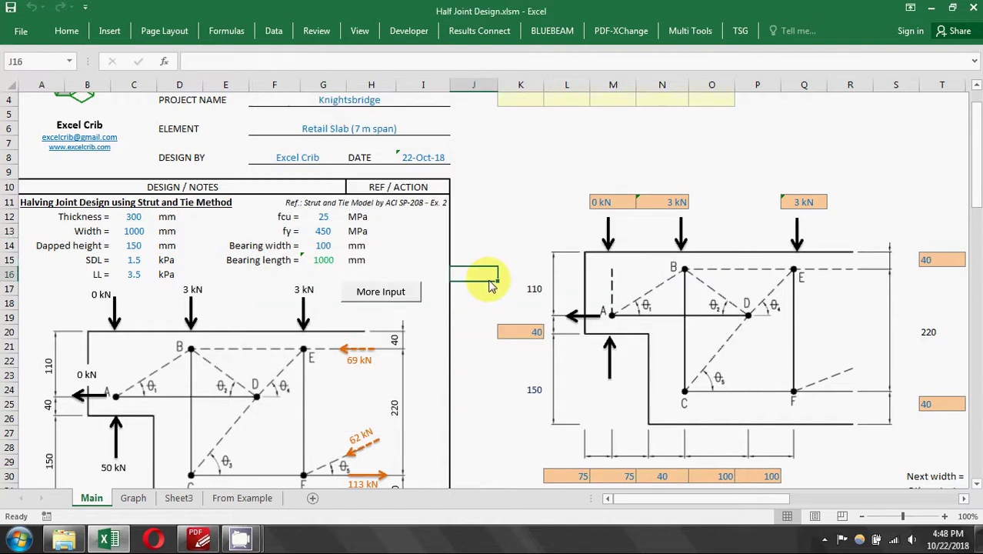
- Change the bar diameters for ties AD and CF in G66 and G73 from 12 to 10
{"action": "scroll", "coordinate": [489, 283], "scroll_direction": "down", "scroll_amount": 2}
{"action": "scroll", "coordinate": [489, 283], "scroll_direction": "down", "scroll_amount": 1}
{"action": "scroll", "coordinate": [489, 283], "scroll_direction": "down", "scroll_amount": 2}
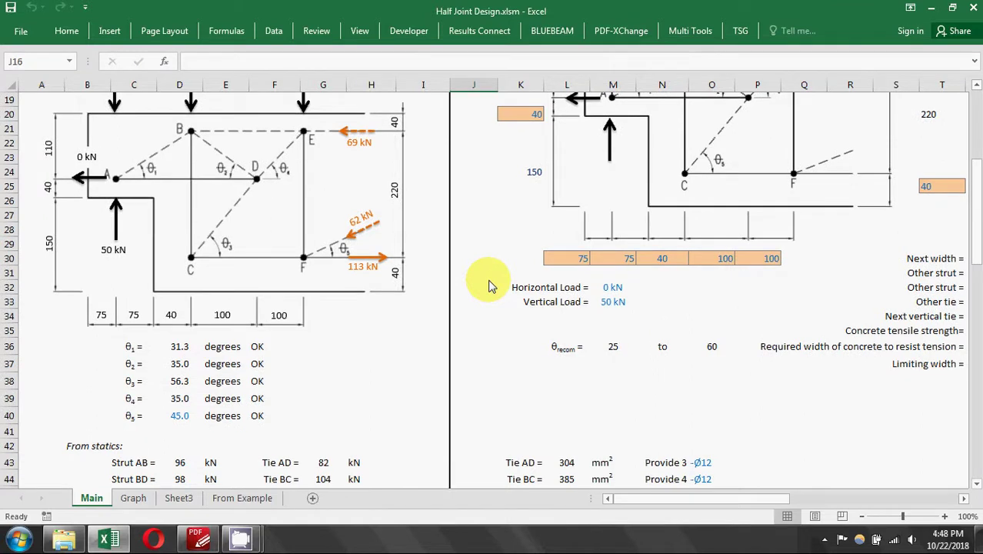
{"action": "scroll", "coordinate": [489, 283], "scroll_direction": "down", "scroll_amount": 2}
{"action": "scroll", "coordinate": [489, 283], "scroll_direction": "down", "scroll_amount": 2}
{"action": "scroll", "coordinate": [489, 283], "scroll_direction": "down", "scroll_amount": 1}
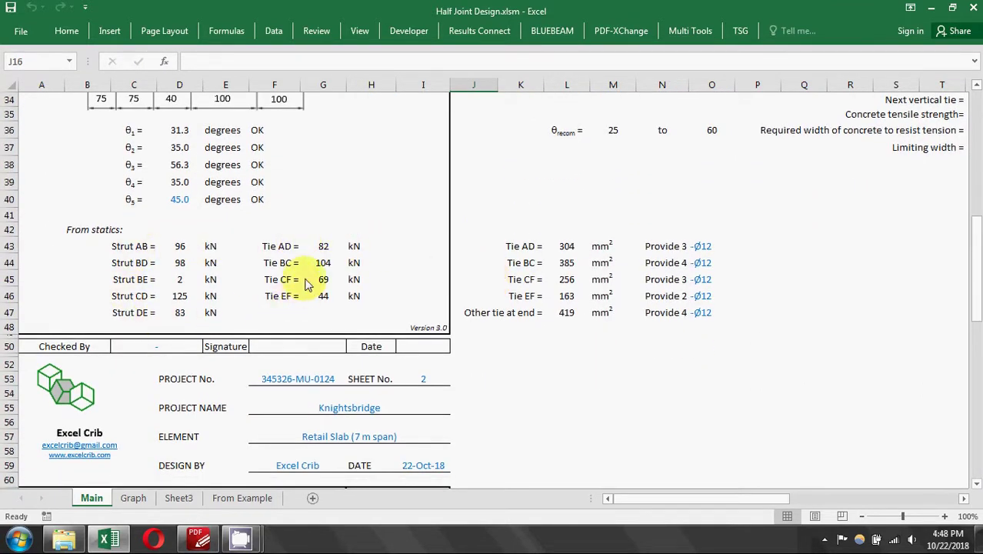
{"action": "scroll", "coordinate": [304, 283], "scroll_direction": "up", "scroll_amount": 2}
{"action": "scroll", "coordinate": [304, 281], "scroll_direction": "up", "scroll_amount": 1}
{"action": "scroll", "coordinate": [305, 278], "scroll_direction": "up", "scroll_amount": 1}
{"action": "scroll", "coordinate": [303, 273], "scroll_direction": "up", "scroll_amount": 1}
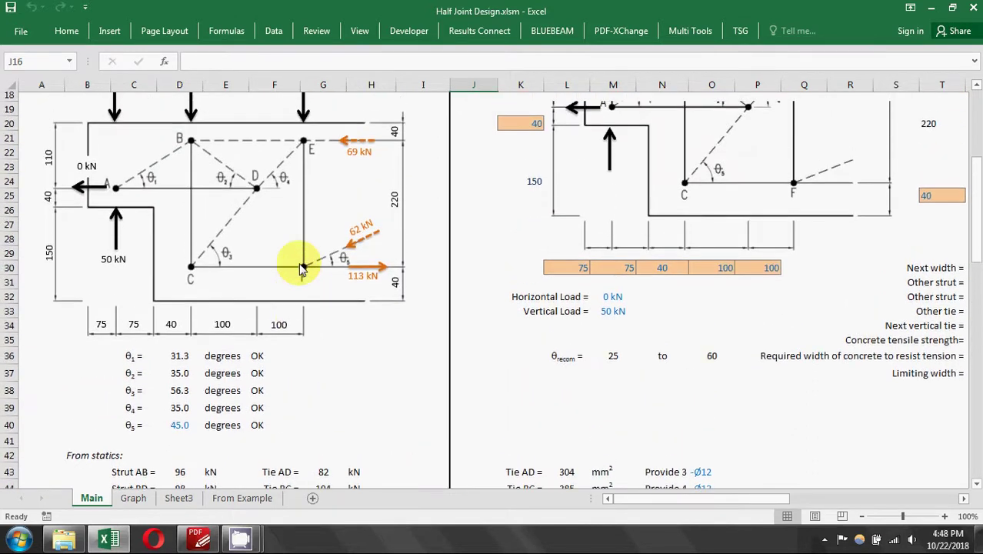
{"action": "scroll", "coordinate": [302, 270], "scroll_direction": "up", "scroll_amount": 1}
{"action": "scroll", "coordinate": [302, 269], "scroll_direction": "down", "scroll_amount": 4}
{"action": "scroll", "coordinate": [300, 268], "scroll_direction": "down", "scroll_amount": 2}
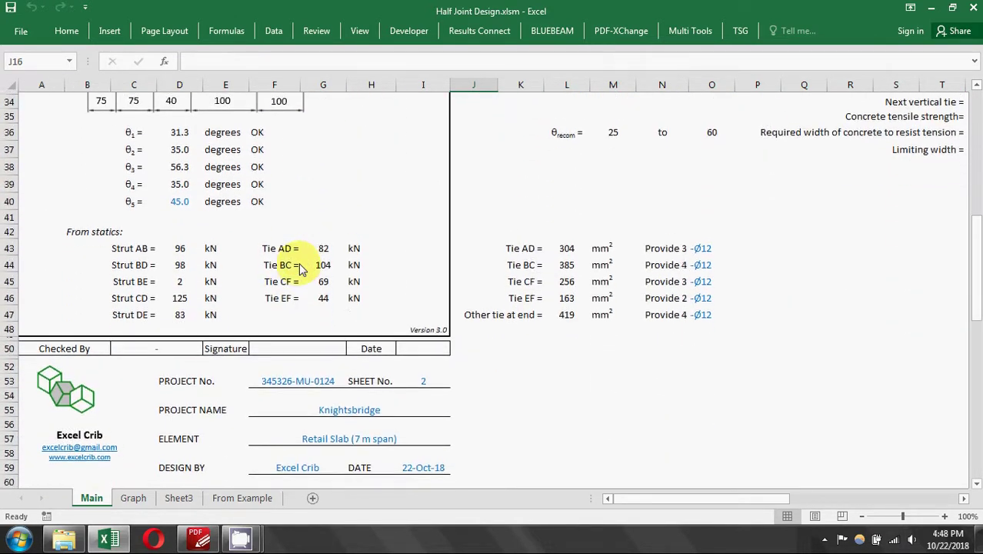
{"action": "scroll", "coordinate": [303, 266], "scroll_direction": "down", "scroll_amount": 4}
{"action": "scroll", "coordinate": [303, 268], "scroll_direction": "down", "scroll_amount": 1}
{"action": "scroll", "coordinate": [300, 269], "scroll_direction": "down", "scroll_amount": 2}
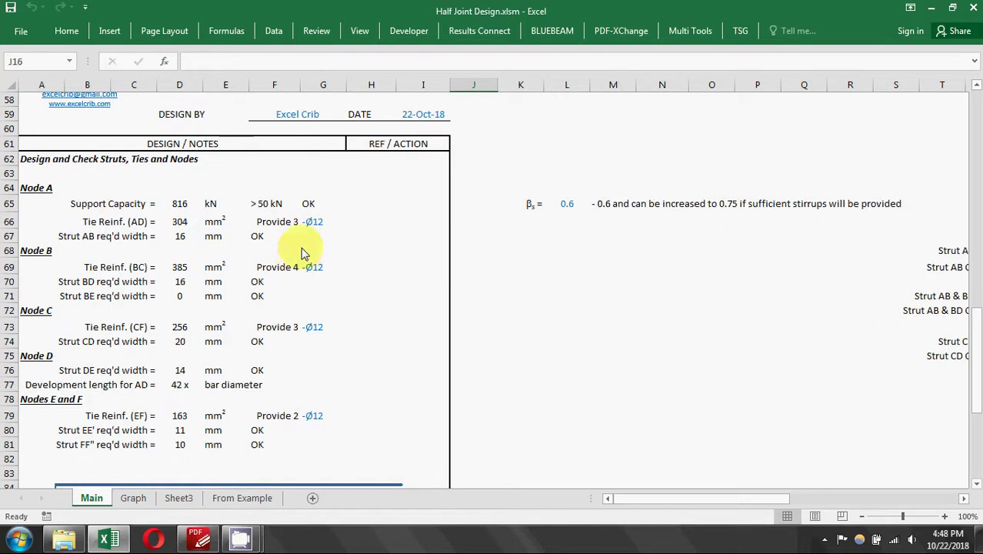
{"action": "left_click", "coordinate": [317, 223]}
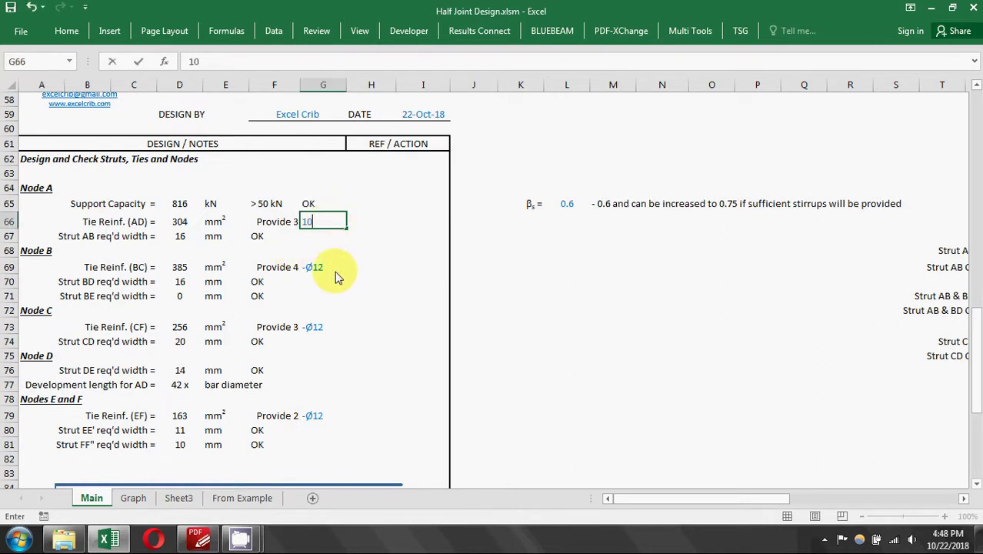
{"action": "left_click", "coordinate": [322, 334]}
{"action": "type", "text": "0"}
{"action": "key", "text": "Return"}
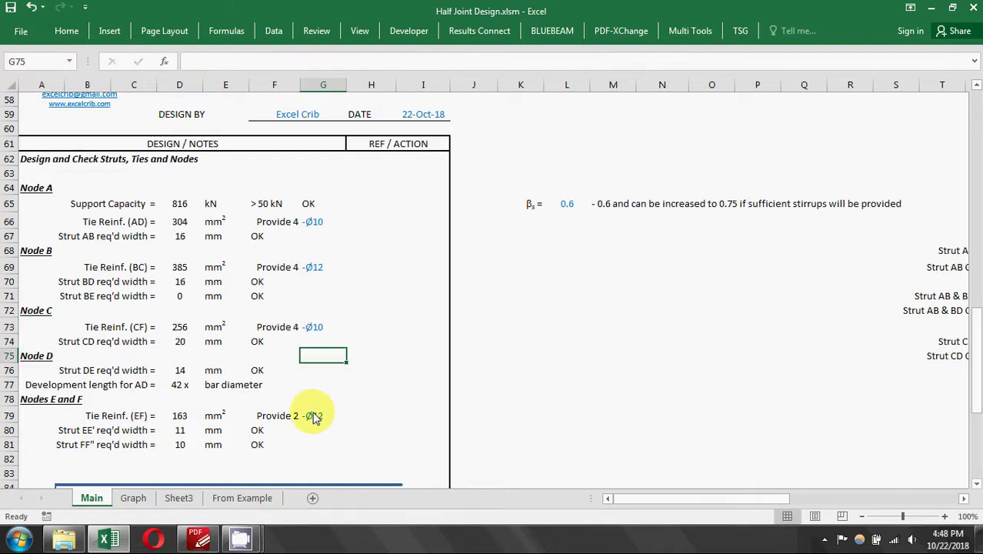
- Change tie EF's bar diameter in G79 to 10, giving 3 bars
{"action": "left_click", "coordinate": [317, 415]}
{"action": "type", "text": "0"}
{"action": "left_click", "coordinate": [399, 398]}
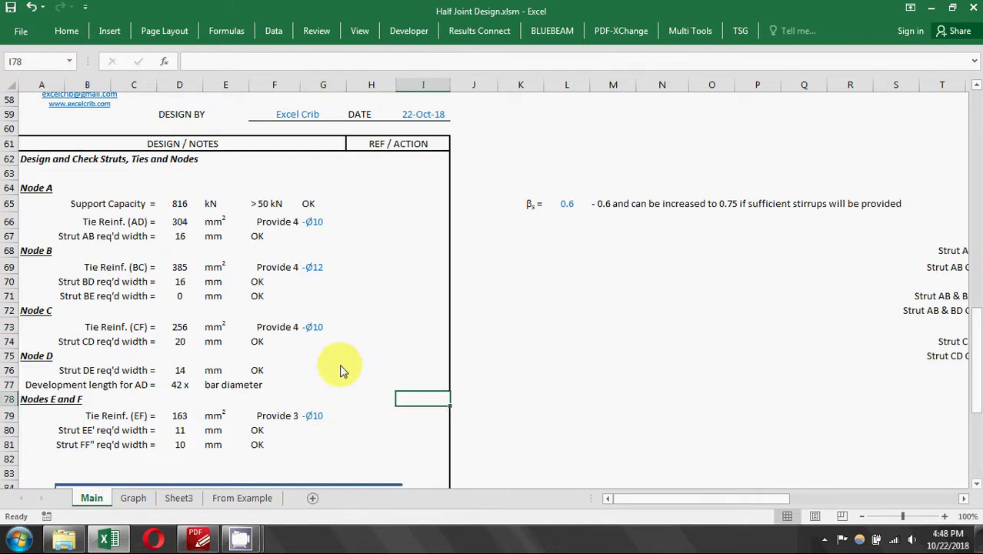
- Go to the From Example sheet, select the Example 2 note in K2, and bring up the ACI PDF
{"action": "scroll", "coordinate": [147, 380], "scroll_direction": "down", "scroll_amount": 3}
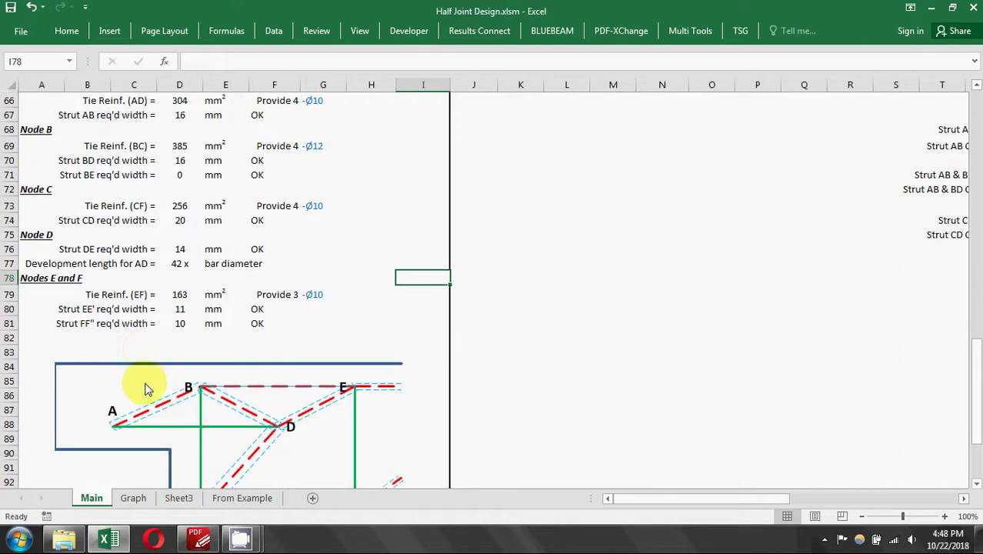
{"action": "scroll", "coordinate": [147, 381], "scroll_direction": "down", "scroll_amount": 3}
{"action": "scroll", "coordinate": [147, 381], "scroll_direction": "down", "scroll_amount": 1}
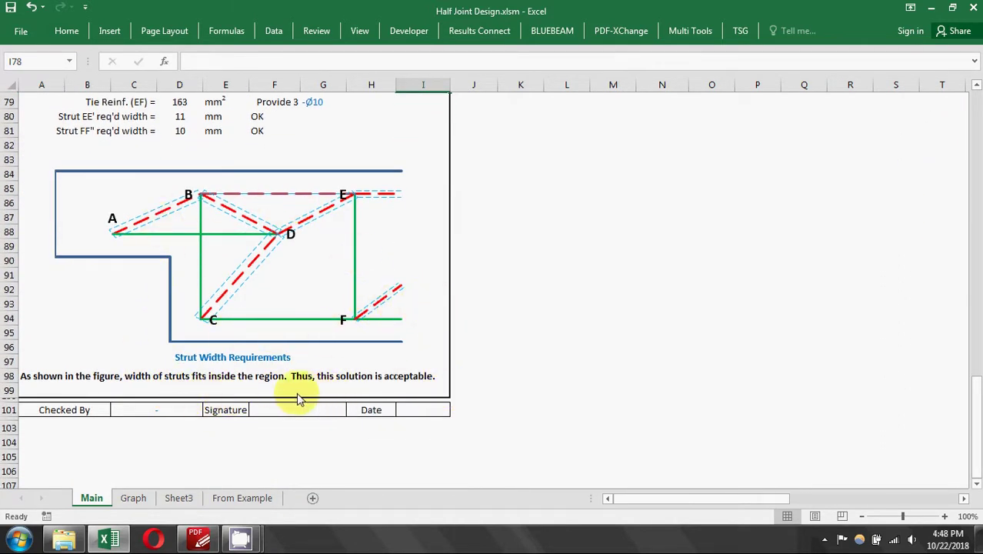
{"action": "left_click", "coordinate": [485, 359]}
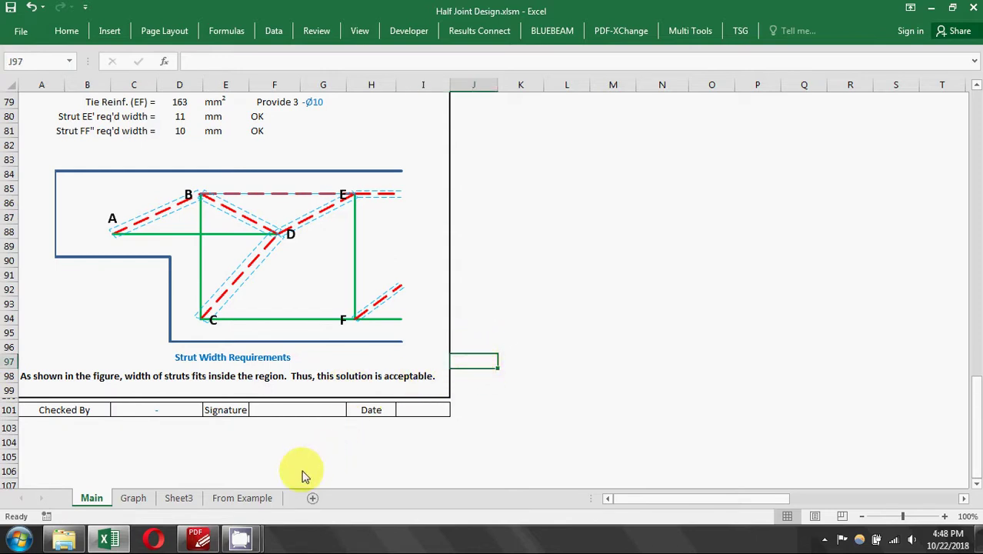
{"action": "left_click", "coordinate": [258, 498]}
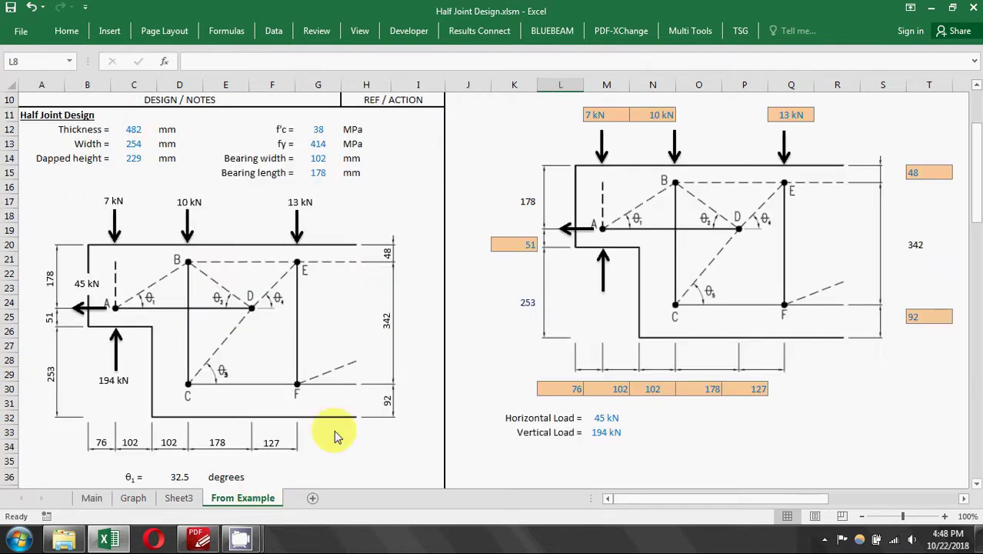
{"action": "scroll", "coordinate": [473, 366], "scroll_direction": "up", "scroll_amount": 3}
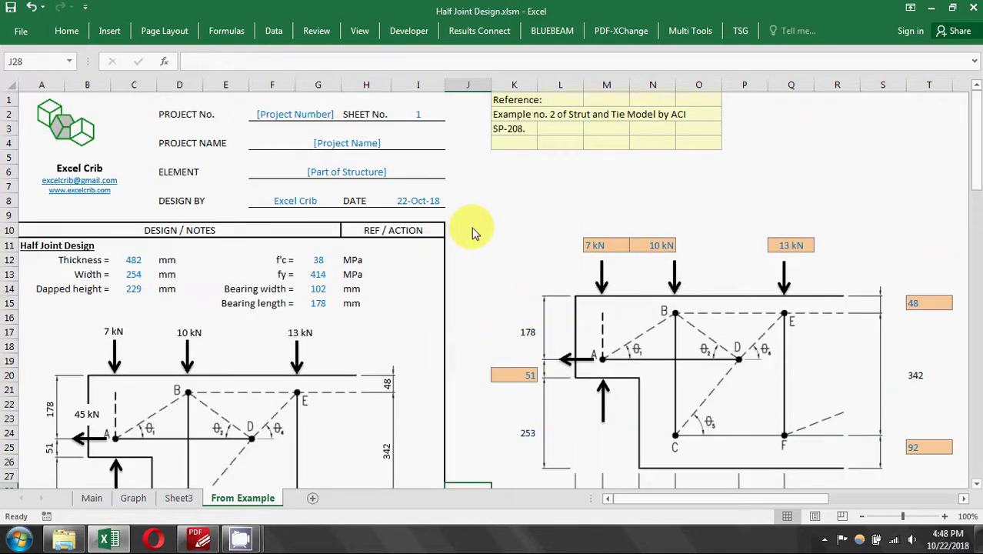
{"action": "left_click", "coordinate": [521, 116]}
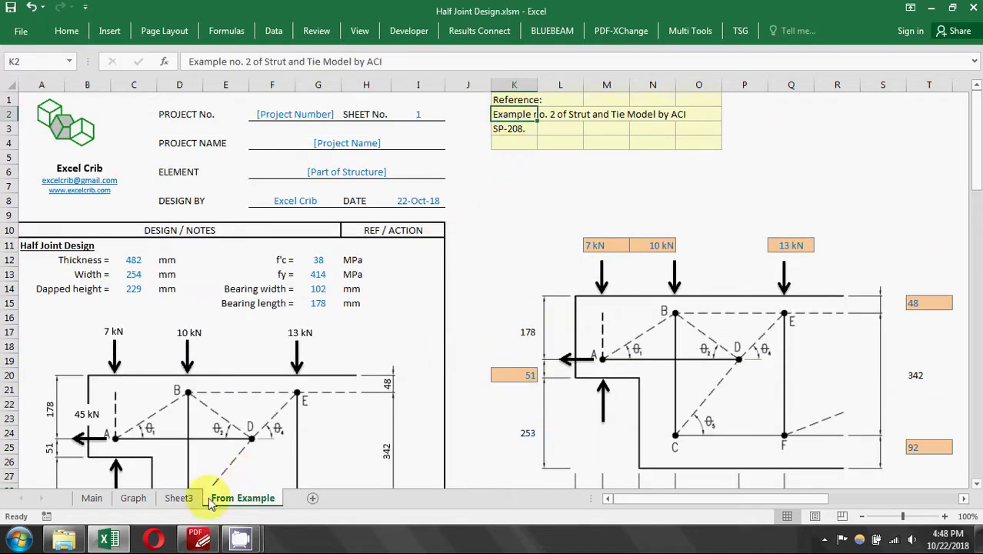
{"action": "left_click", "coordinate": [196, 538]}
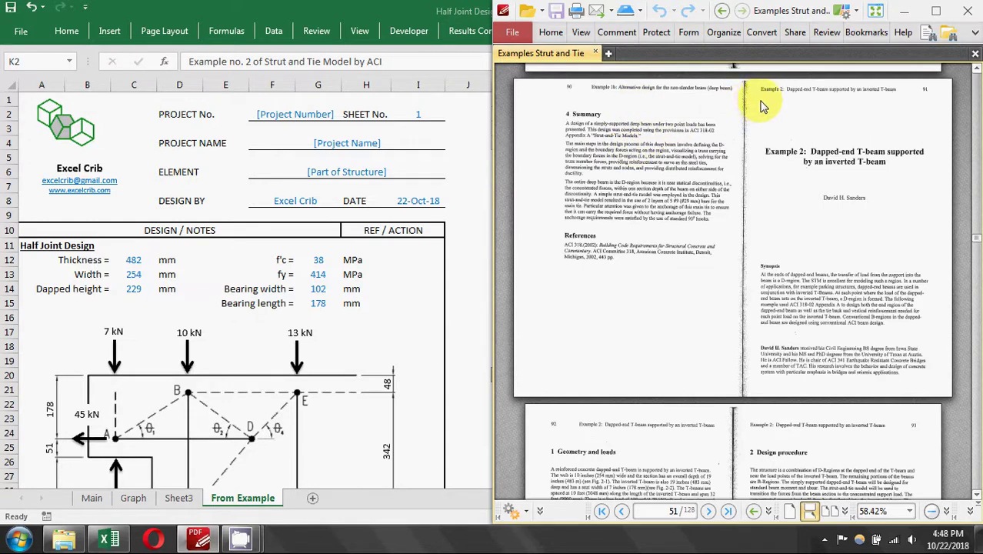
- Arrange Excel and the reference PDF side by side, with Excel snapped to the left half
{"action": "scroll", "coordinate": [648, 121], "scroll_direction": "up", "scroll_amount": 1}
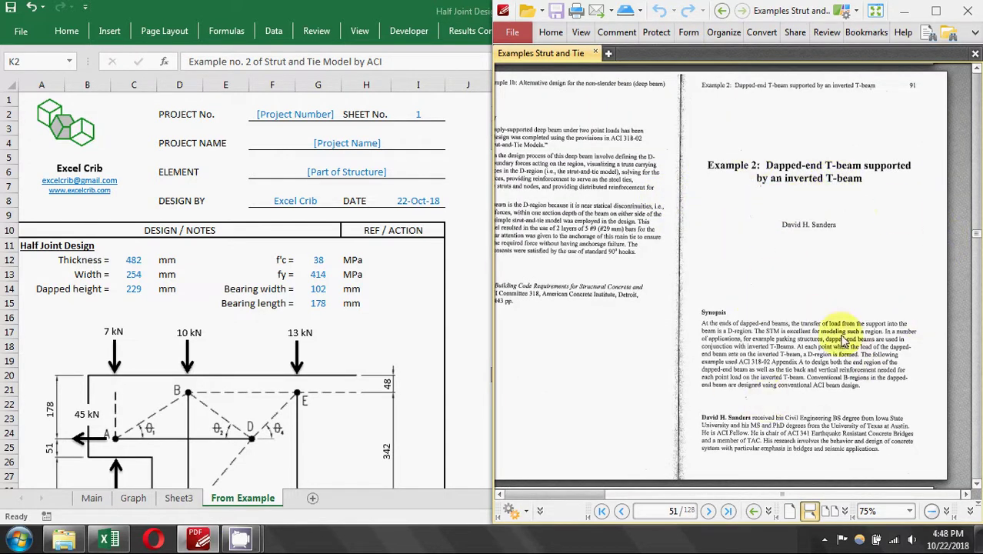
{"action": "left_click", "coordinate": [835, 223]}
{"action": "scroll", "coordinate": [834, 223], "scroll_direction": "up", "scroll_amount": 1}
{"action": "scroll", "coordinate": [566, 274], "scroll_direction": "up", "scroll_amount": 1}
{"action": "scroll", "coordinate": [625, 318], "scroll_direction": "up", "scroll_amount": 1}
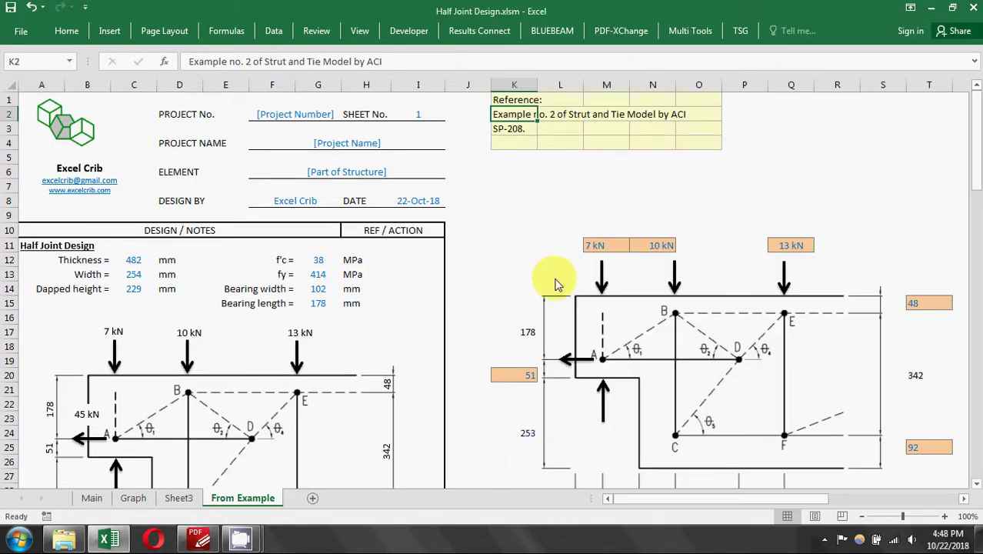
{"action": "double_click", "coordinate": [549, 11]}
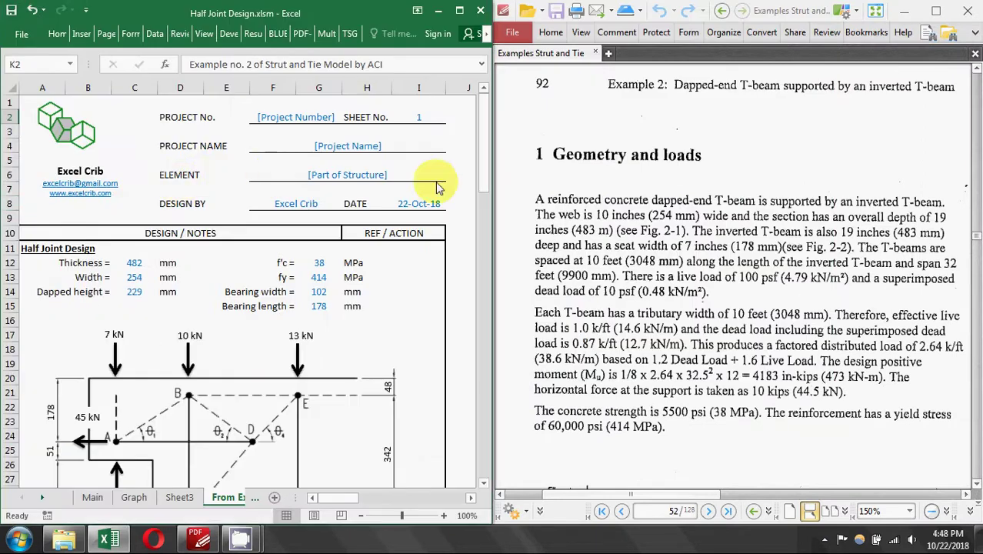
{"action": "left_click", "coordinate": [432, 281]}
- Scroll the PDF from page 52 down to Fig. 2-4's strut-and-tie model on page 53
{"action": "scroll", "coordinate": [432, 287], "scroll_direction": "down", "scroll_amount": 2}
{"action": "scroll", "coordinate": [432, 286], "scroll_direction": "down", "scroll_amount": 1}
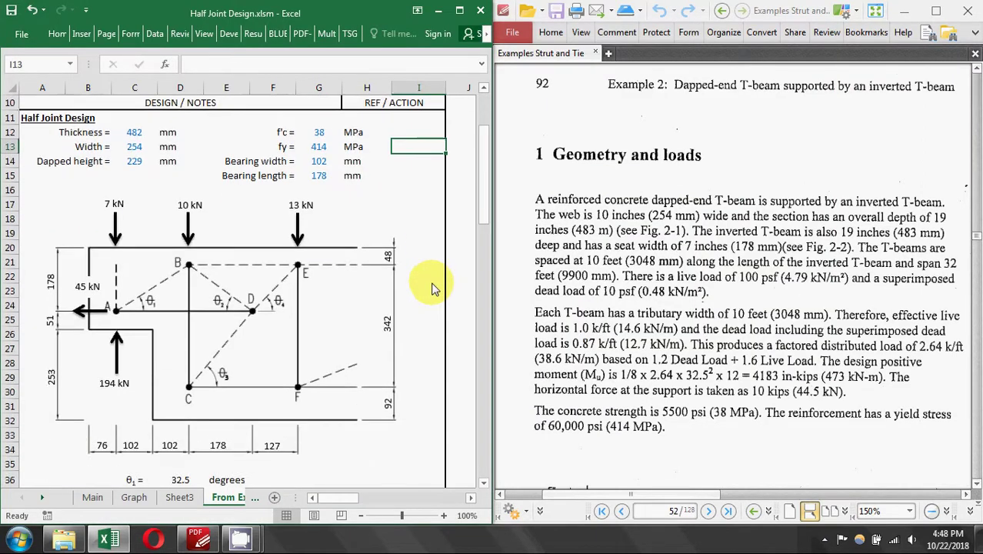
{"action": "scroll", "coordinate": [433, 286], "scroll_direction": "down", "scroll_amount": 1}
{"action": "scroll", "coordinate": [432, 286], "scroll_direction": "up", "scroll_amount": 1}
{"action": "scroll", "coordinate": [434, 284], "scroll_direction": "up", "scroll_amount": 1}
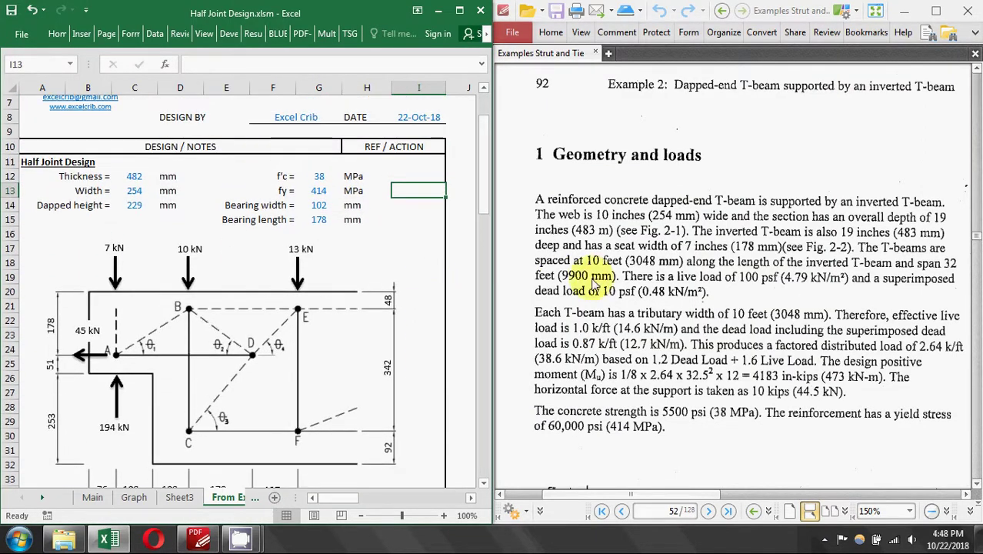
{"action": "left_click", "coordinate": [592, 279]}
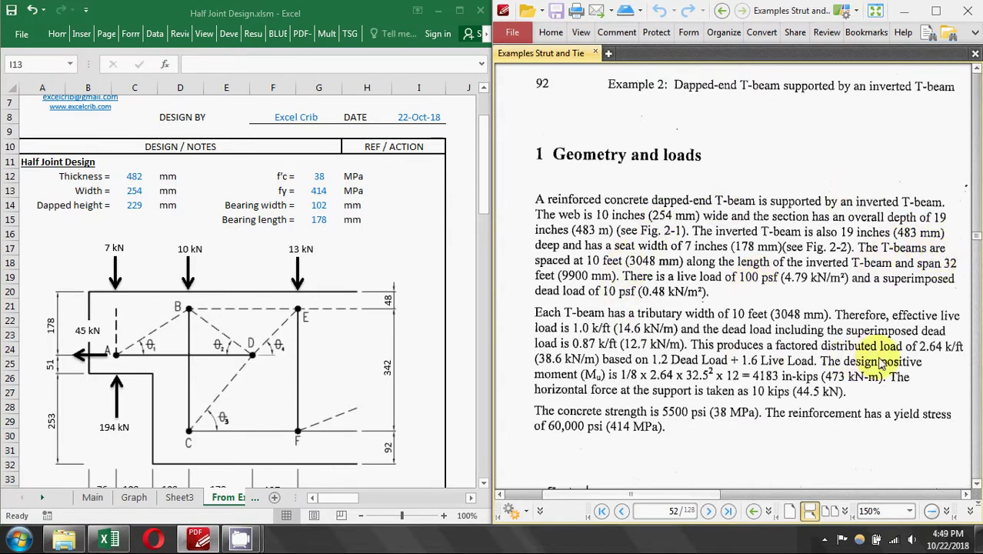
{"action": "scroll", "coordinate": [853, 384], "scroll_direction": "down", "scroll_amount": 1}
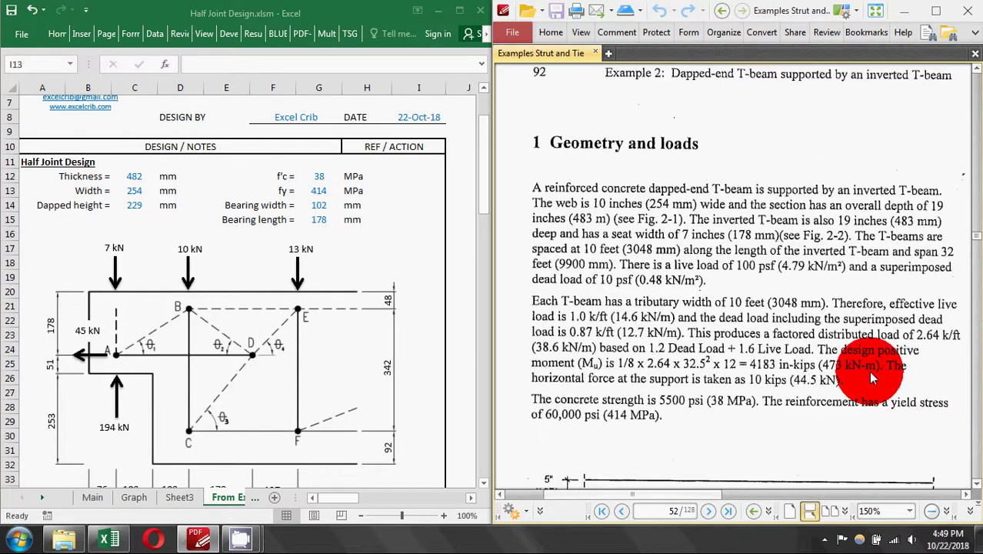
{"action": "scroll", "coordinate": [823, 382], "scroll_direction": "down", "scroll_amount": 2}
{"action": "left_click_drag", "start_coordinate": [779, 272], "coordinate": [790, 330]}
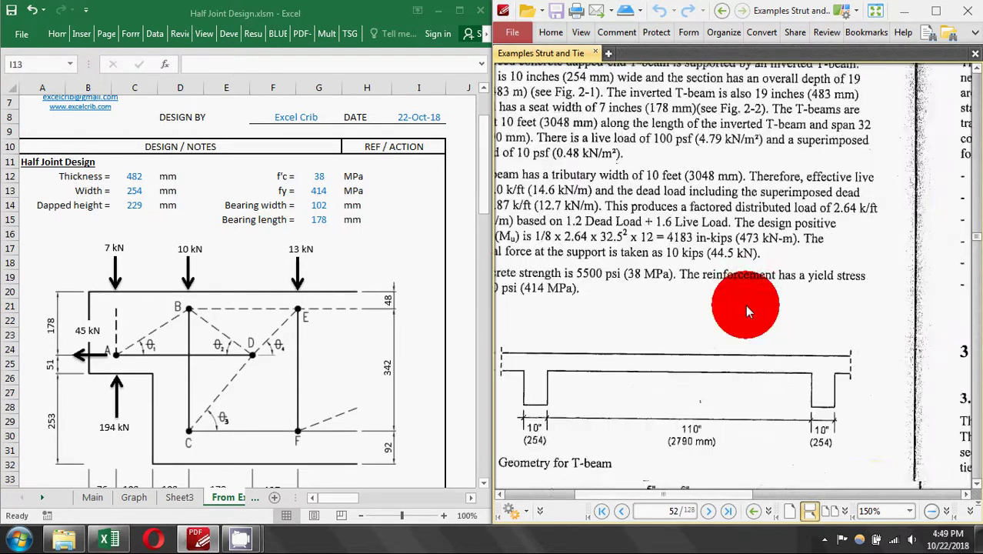
{"action": "scroll", "coordinate": [790, 329], "scroll_direction": "down", "scroll_amount": 4}
{"action": "scroll", "coordinate": [808, 391], "scroll_direction": "down", "scroll_amount": 6}
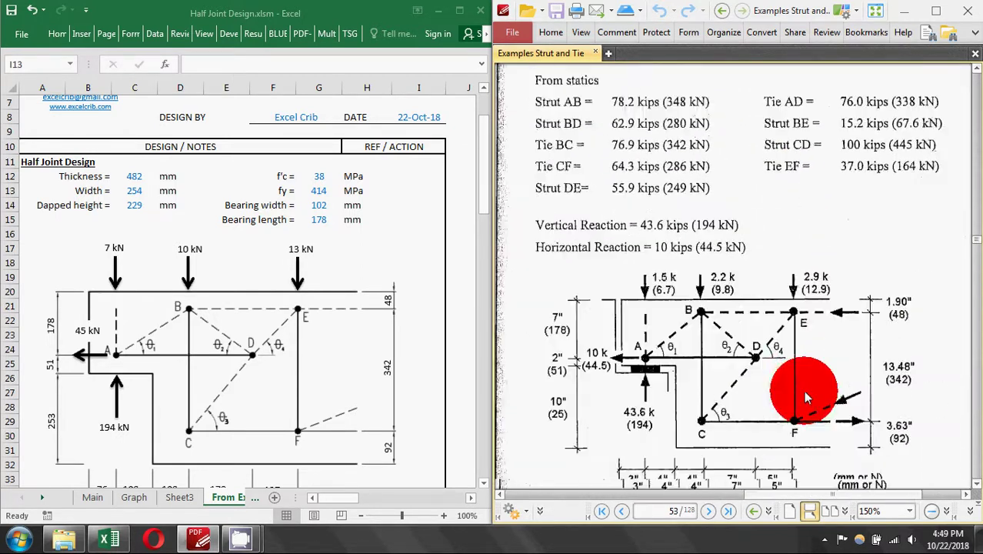
{"action": "scroll", "coordinate": [829, 285], "scroll_direction": "down", "scroll_amount": 2}
{"action": "left_click", "coordinate": [432, 353]}
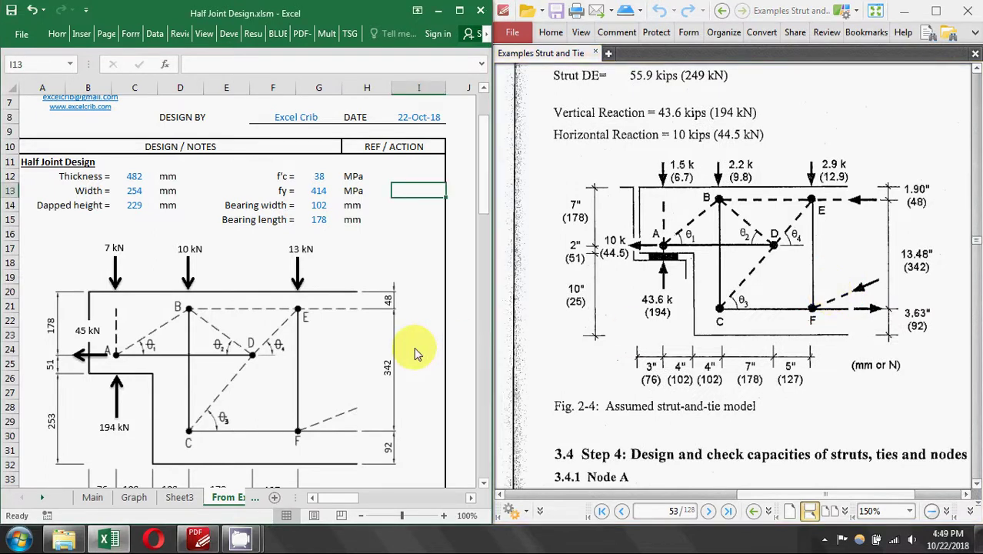
{"action": "scroll", "coordinate": [416, 354], "scroll_direction": "down", "scroll_amount": 2}
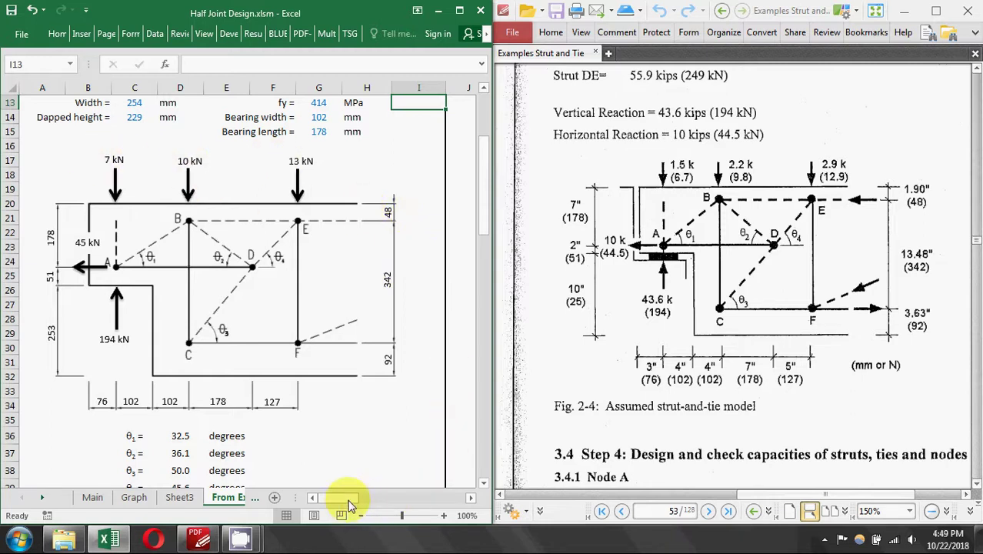
{"action": "left_click_drag", "start_coordinate": [350, 503], "coordinate": [395, 497]}
{"action": "scroll", "coordinate": [319, 449], "scroll_direction": "up", "scroll_amount": 3}
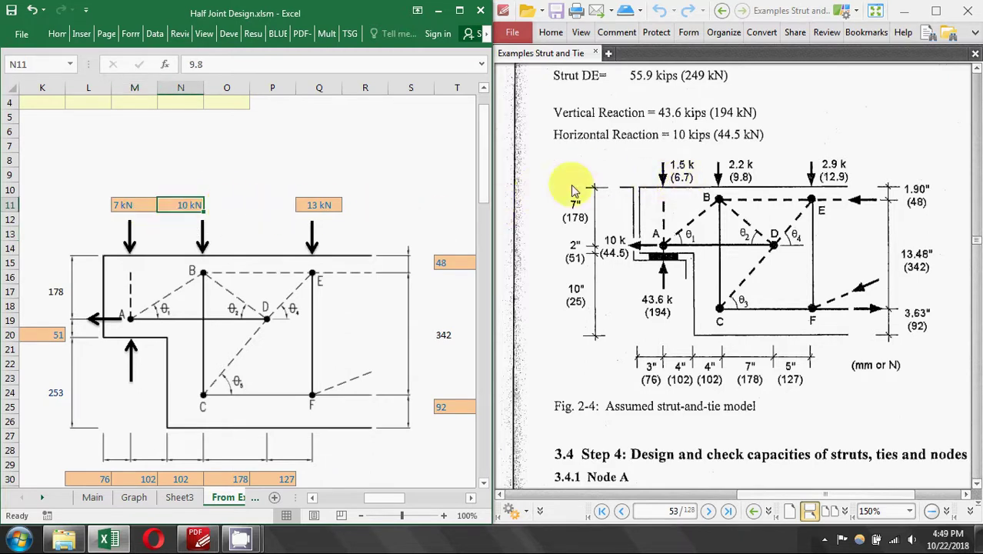
{"action": "left_click", "coordinate": [327, 206]}
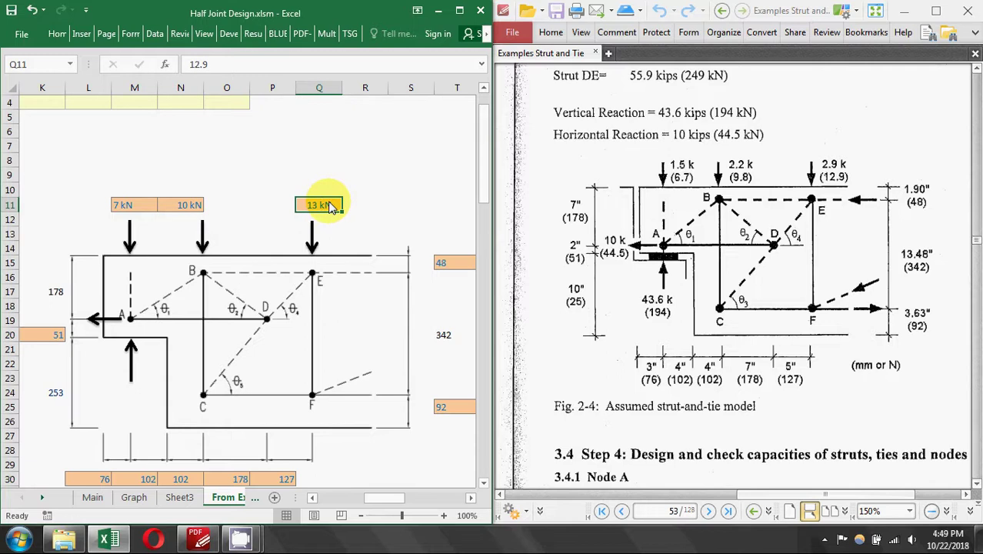
{"action": "left_click", "coordinate": [367, 220]}
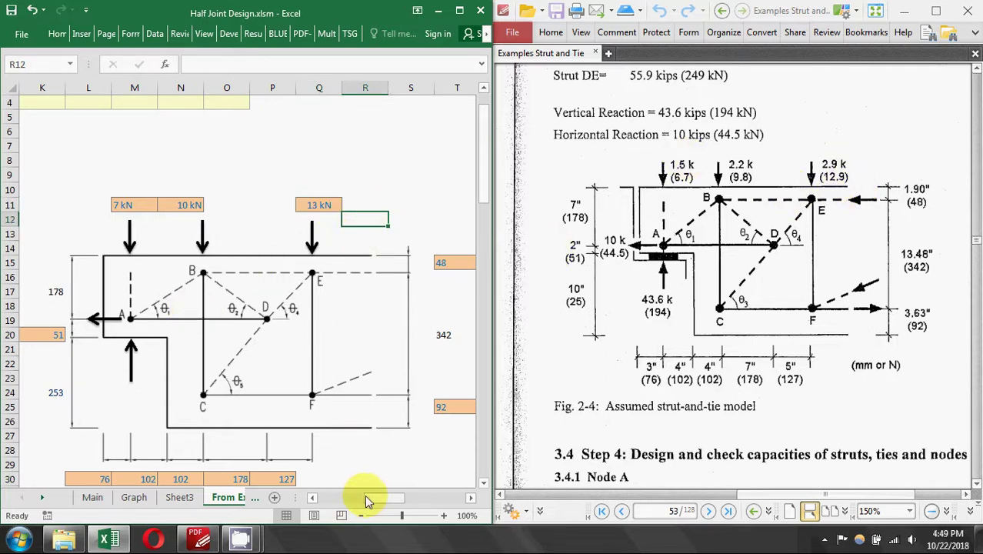
{"action": "left_click_drag", "start_coordinate": [367, 502], "coordinate": [263, 502]}
{"action": "scroll", "coordinate": [263, 450], "scroll_direction": "down", "scroll_amount": 3}
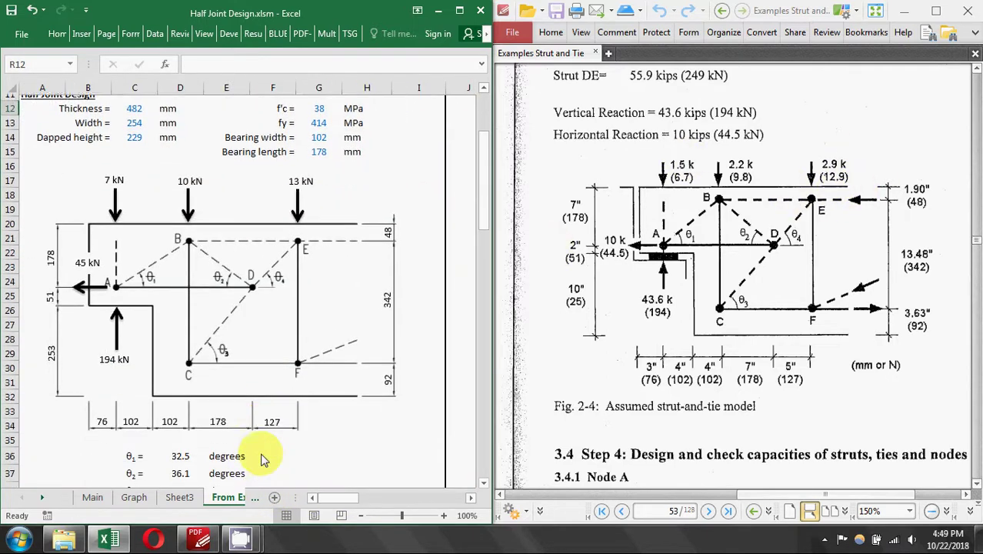
- Compare Excel's From statics table with the PDF's From statics forces and inspect the Tie AD formula in G42
{"action": "scroll", "coordinate": [262, 458], "scroll_direction": "down", "scroll_amount": 3}
{"action": "scroll", "coordinate": [261, 459], "scroll_direction": "down", "scroll_amount": 3}
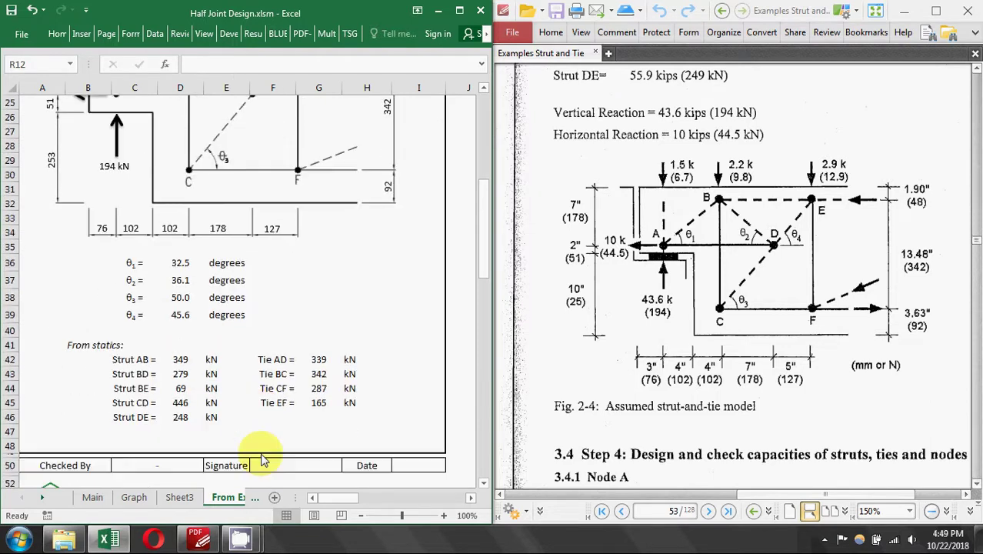
{"action": "left_click", "coordinate": [716, 263]}
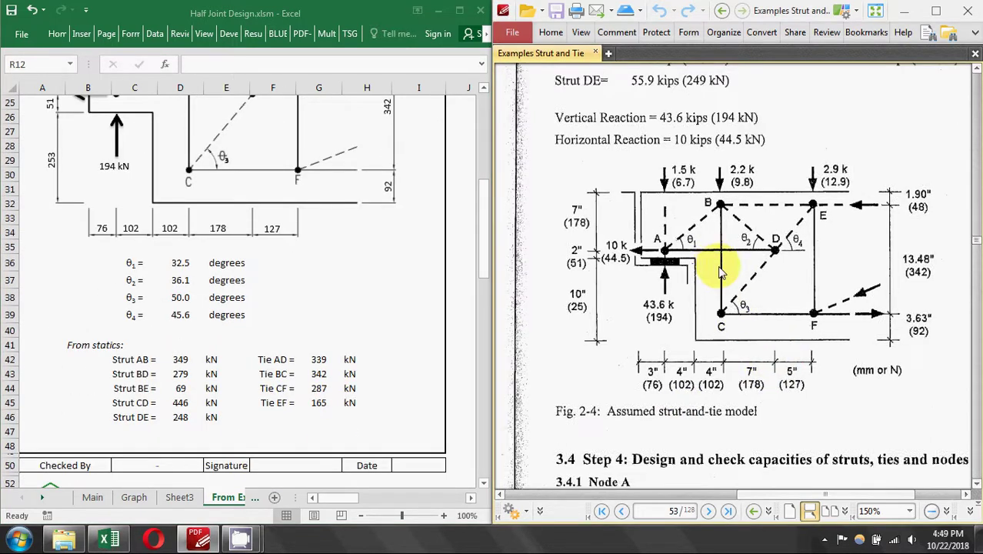
{"action": "scroll", "coordinate": [715, 264], "scroll_direction": "up", "scroll_amount": 5}
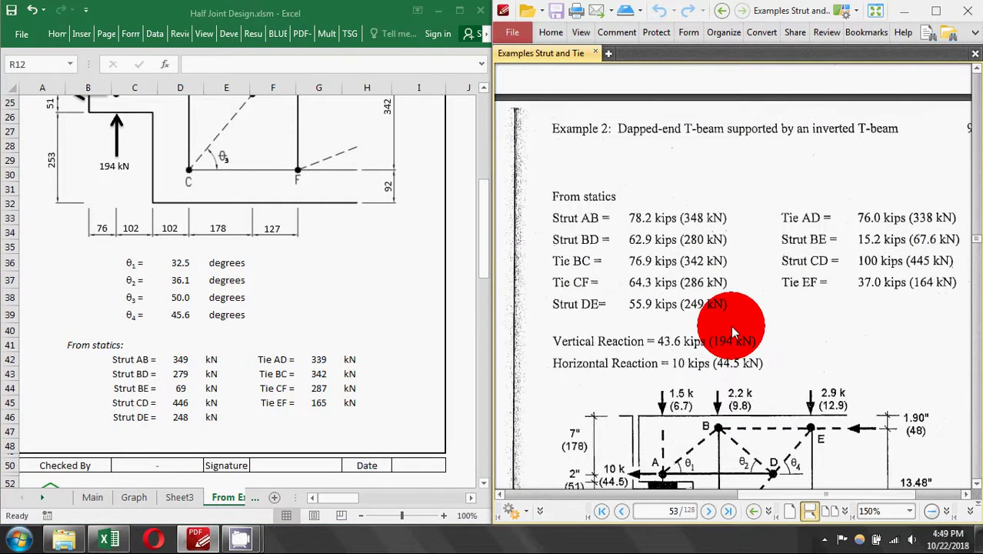
{"action": "left_click_drag", "start_coordinate": [737, 329], "coordinate": [732, 332]}
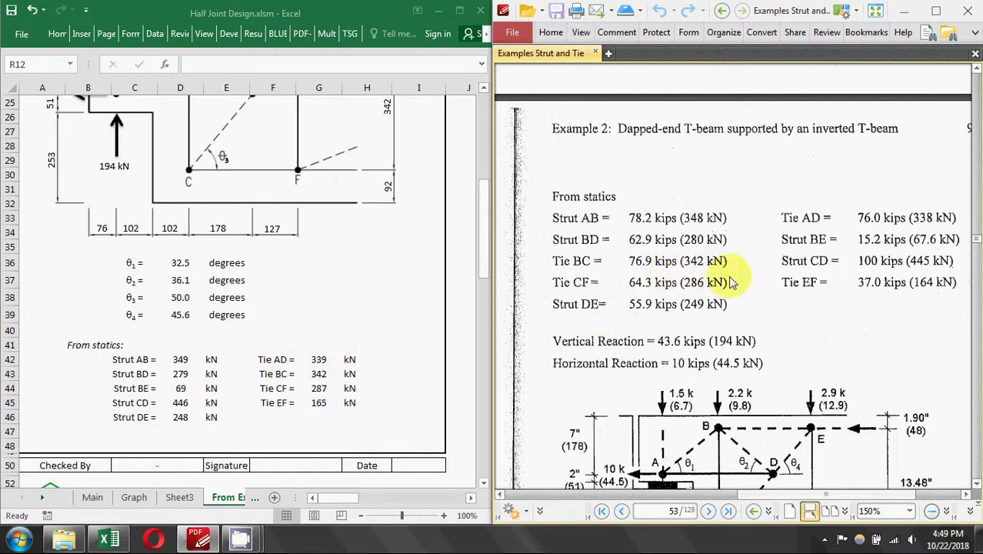
{"action": "left_click", "coordinate": [183, 405]}
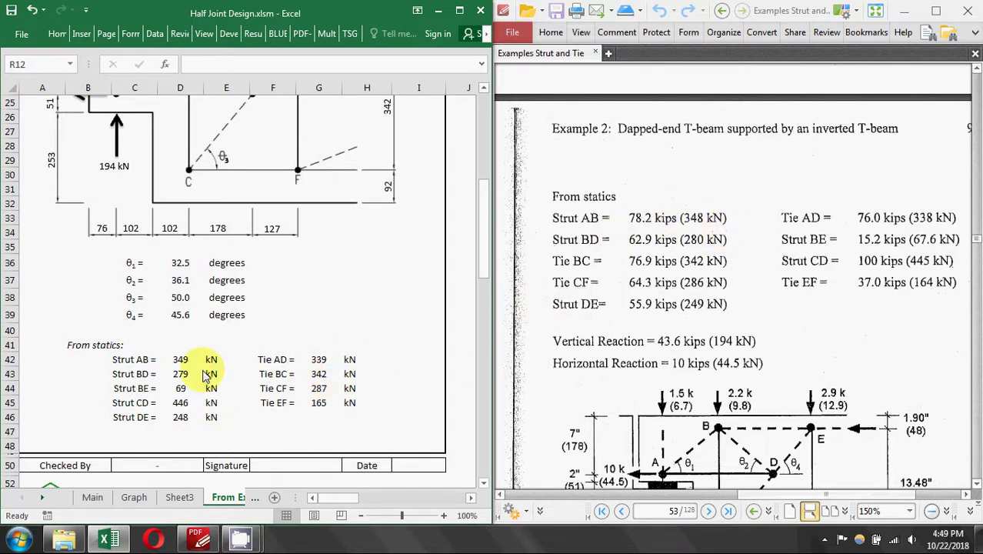
{"action": "left_click", "coordinate": [315, 359]}
- Scroll Excel to the node checks at row 61 and pan the PDF to page 54's Node A calculations
{"action": "scroll", "coordinate": [297, 362], "scroll_direction": "down", "scroll_amount": 2}
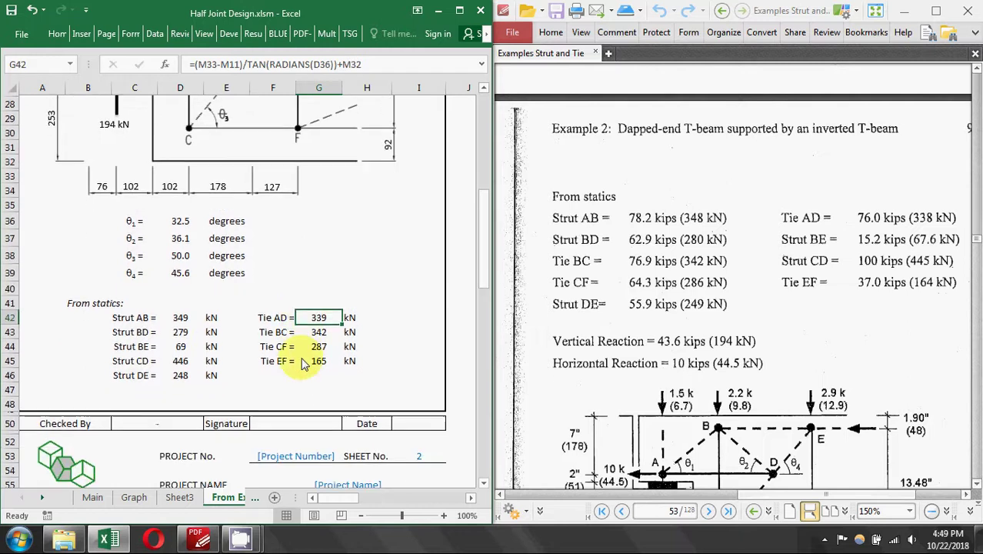
{"action": "scroll", "coordinate": [302, 365], "scroll_direction": "down", "scroll_amount": 2}
{"action": "scroll", "coordinate": [302, 365], "scroll_direction": "down", "scroll_amount": 3}
{"action": "scroll", "coordinate": [303, 364], "scroll_direction": "down", "scroll_amount": 1}
{"action": "scroll", "coordinate": [302, 365], "scroll_direction": "down", "scroll_amount": 3}
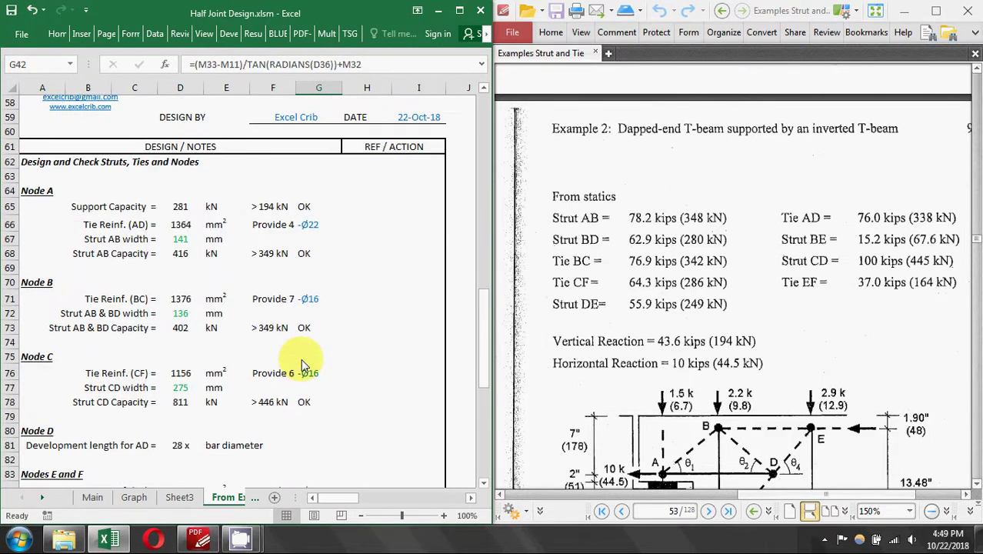
{"action": "scroll", "coordinate": [302, 364], "scroll_direction": "down", "scroll_amount": 1}
{"action": "left_click", "coordinate": [687, 311]}
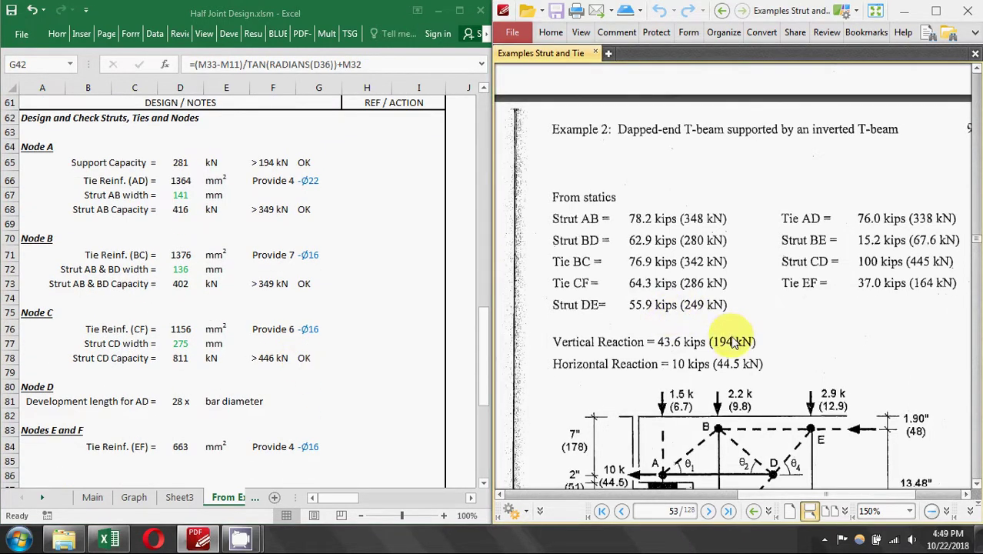
{"action": "scroll", "coordinate": [731, 347], "scroll_direction": "up", "scroll_amount": 1}
{"action": "scroll", "coordinate": [730, 348], "scroll_direction": "down", "scroll_amount": 3}
{"action": "scroll", "coordinate": [733, 314], "scroll_direction": "down", "scroll_amount": 1}
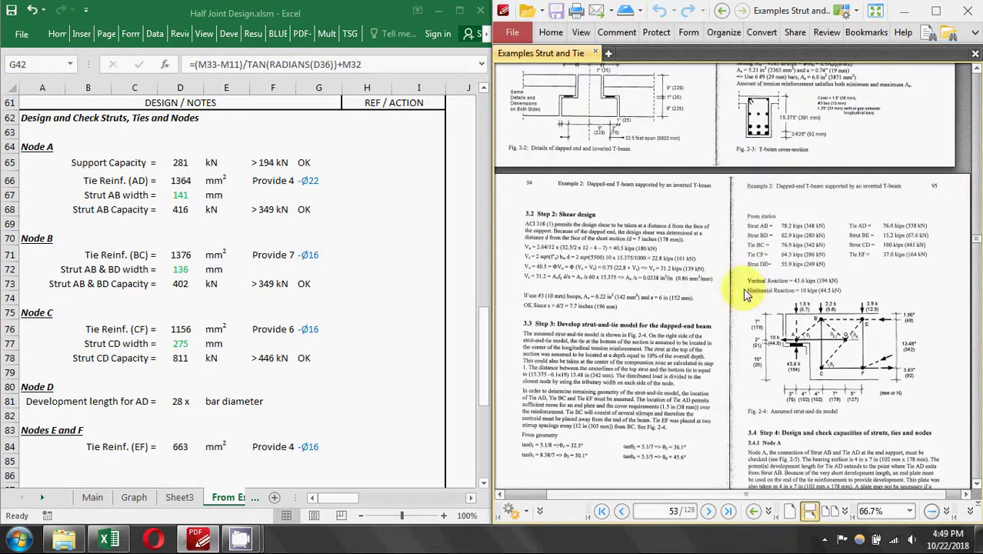
{"action": "scroll", "coordinate": [844, 361], "scroll_direction": "down", "scroll_amount": 1}
{"action": "scroll", "coordinate": [844, 362], "scroll_direction": "up", "scroll_amount": 1}
{"action": "scroll", "coordinate": [816, 354], "scroll_direction": "up", "scroll_amount": 1}
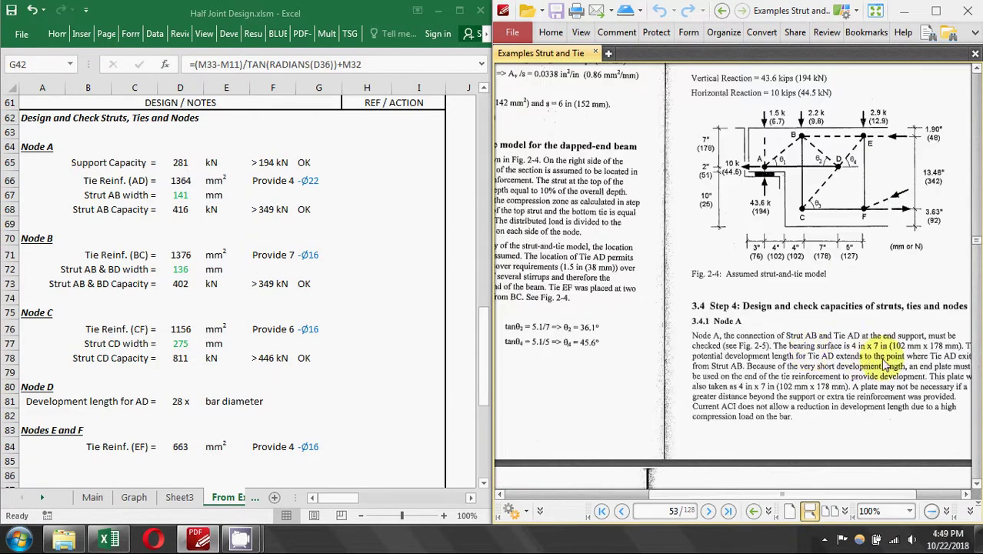
{"action": "scroll", "coordinate": [786, 347], "scroll_direction": "up", "scroll_amount": 1}
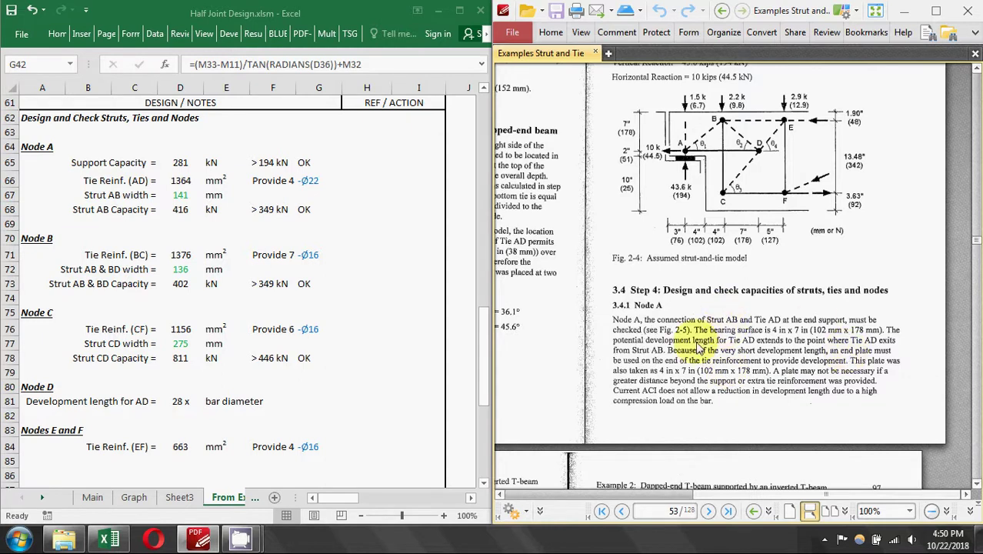
{"action": "mouse_move", "coordinate": [805, 243]}
{"action": "left_mouse_down"}
{"action": "mouse_move", "coordinate": [706, 273]}
{"action": "mouse_move", "coordinate": [703, 251]}
{"action": "left_mouse_up"}
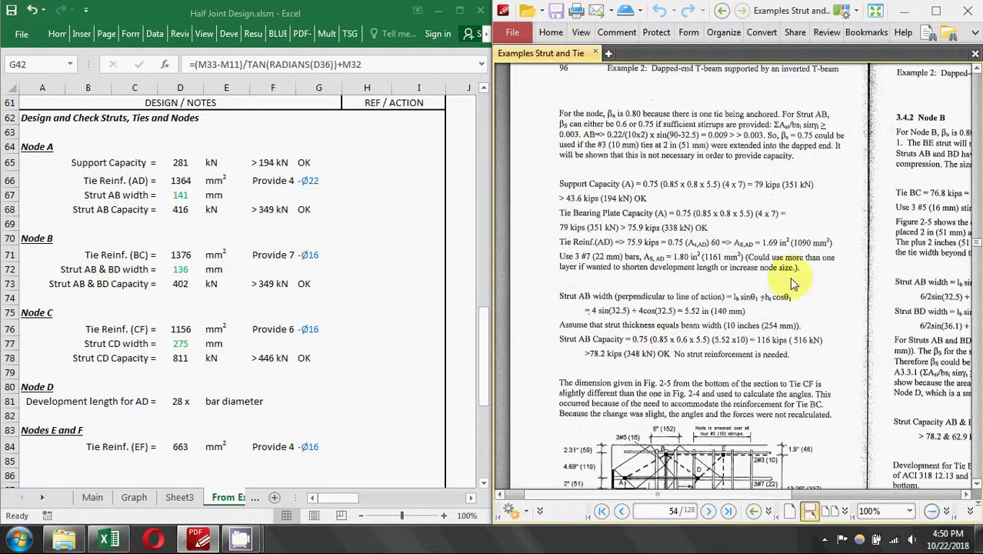
- Bring Fig. 2-5's reinforcement details into view in the PDF at 150% zoom
{"action": "left_click", "coordinate": [266, 231]}
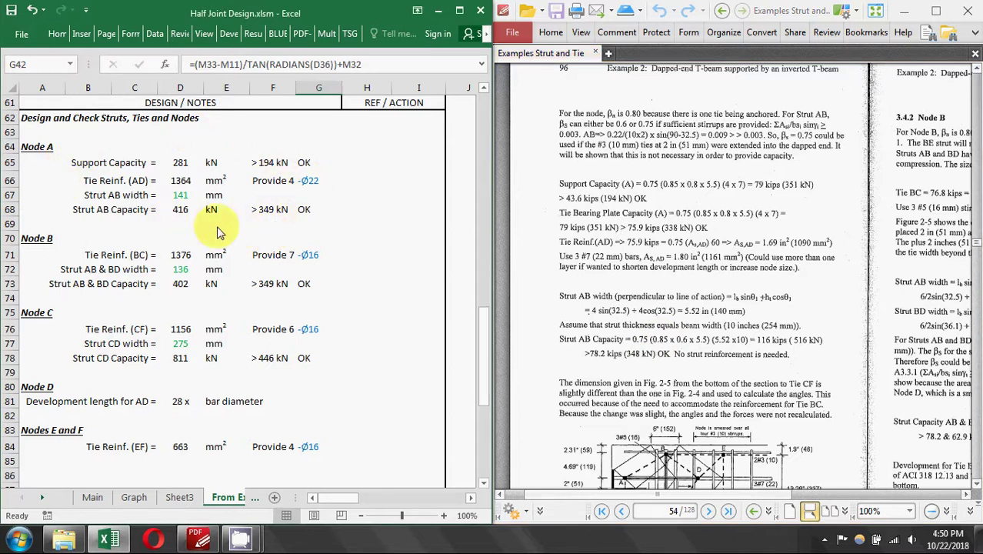
{"action": "mouse_move", "coordinate": [817, 345]}
{"action": "left_mouse_down"}
{"action": "mouse_move", "coordinate": [792, 258]}
{"action": "mouse_move", "coordinate": [793, 198]}
{"action": "left_mouse_up"}
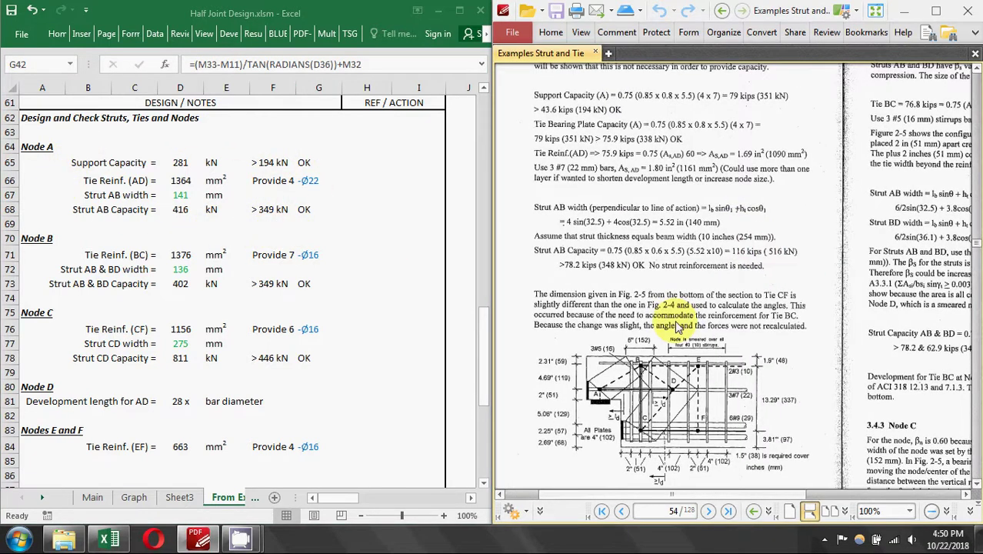
{"action": "scroll", "coordinate": [692, 376], "scroll_direction": "up", "scroll_amount": 2}
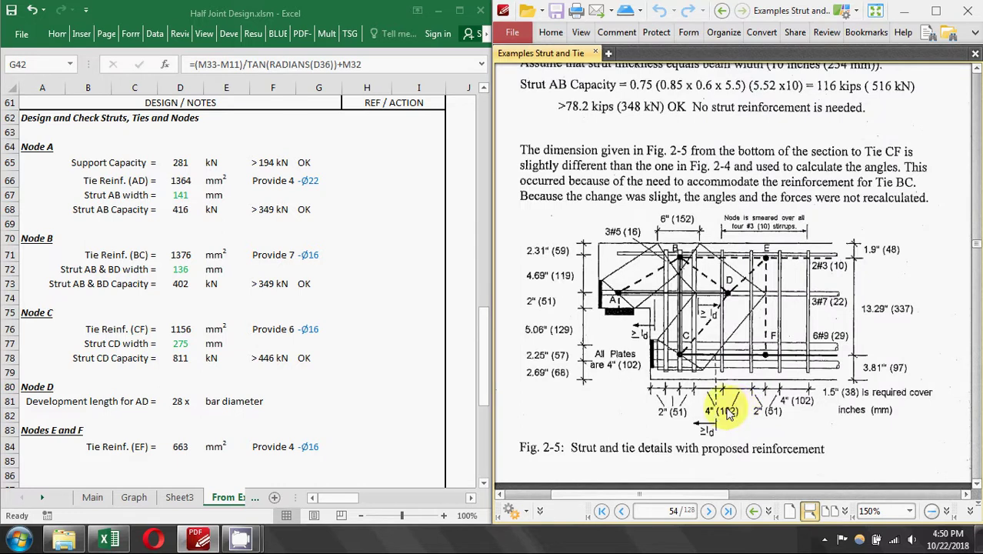
{"action": "left_click", "coordinate": [268, 366]}
- Return to the workbook's tie provisions and bring the recording tool's window to the front
{"action": "scroll", "coordinate": [271, 388], "scroll_direction": "down", "scroll_amount": 2}
{"action": "scroll", "coordinate": [273, 393], "scroll_direction": "up", "scroll_amount": 2}
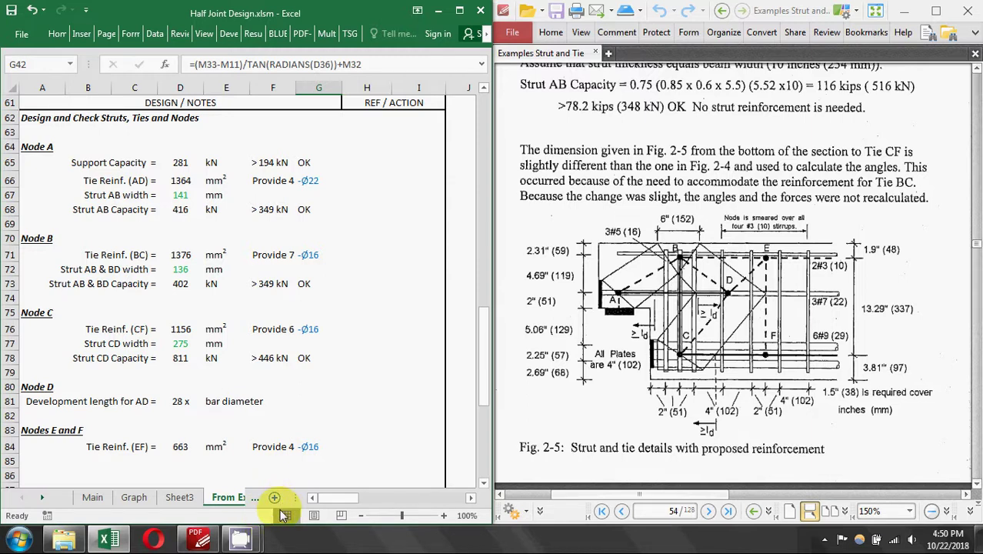
{"action": "left_click", "coordinate": [241, 541]}
{"action": "left_click", "coordinate": [183, 457]}
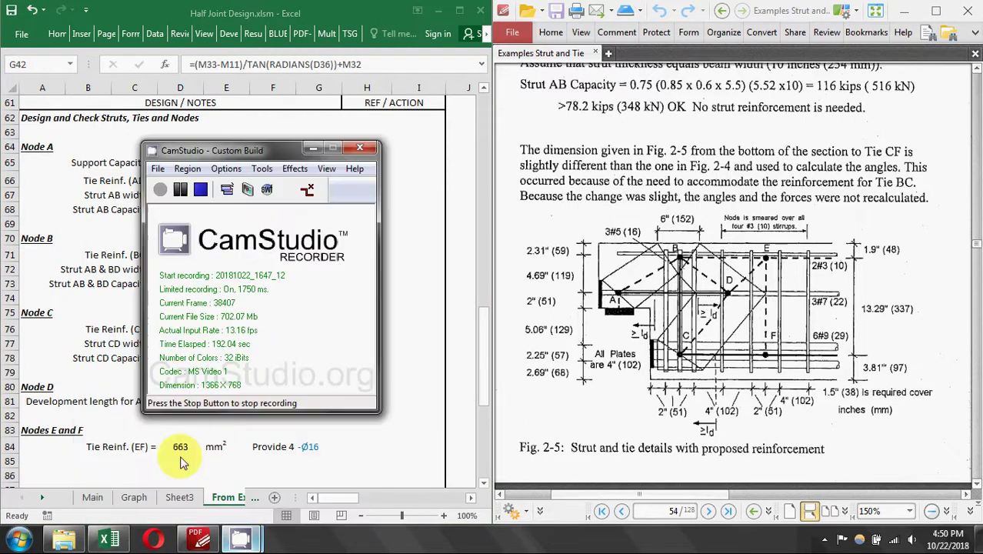